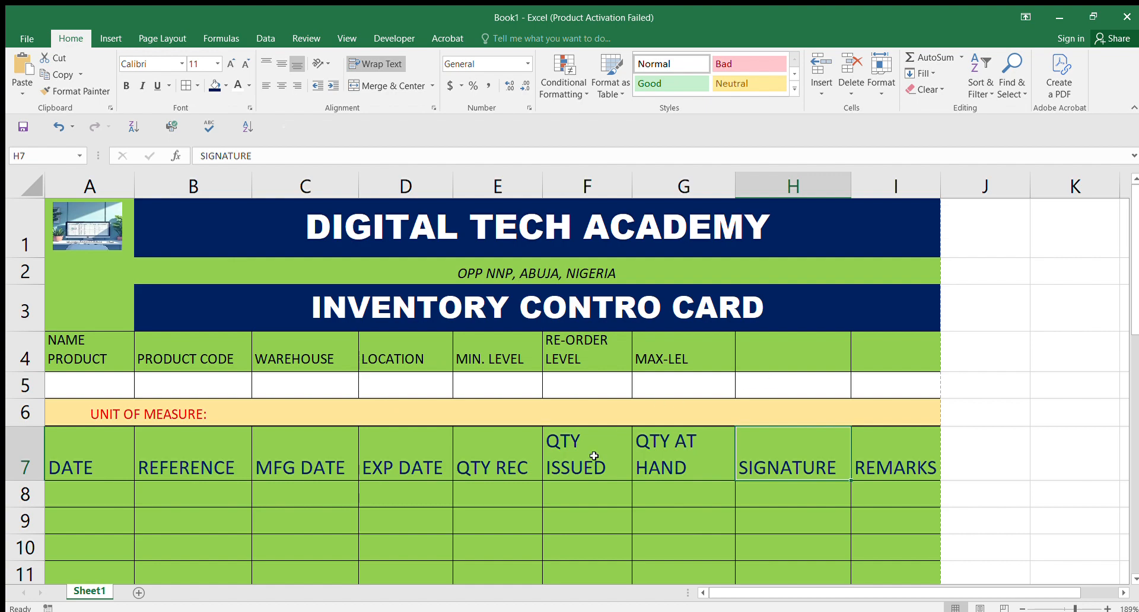
{"action": "left_click", "coordinate": [194, 411]}
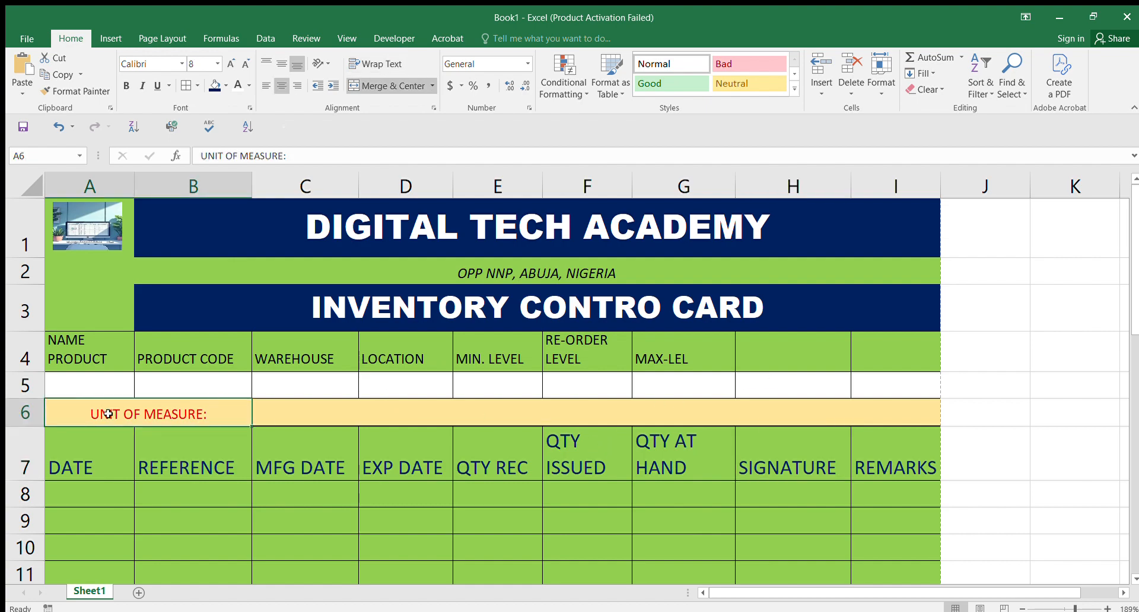
{"action": "left_click_drag", "start_coordinate": [82, 414], "coordinate": [450, 422]}
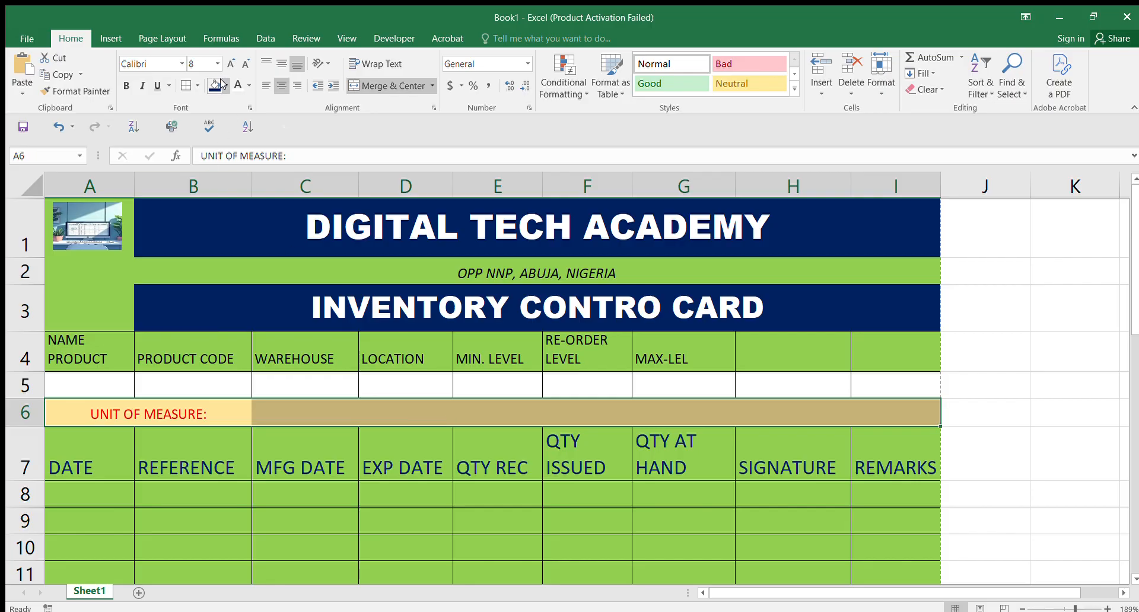
{"action": "left_click", "coordinate": [373, 475]}
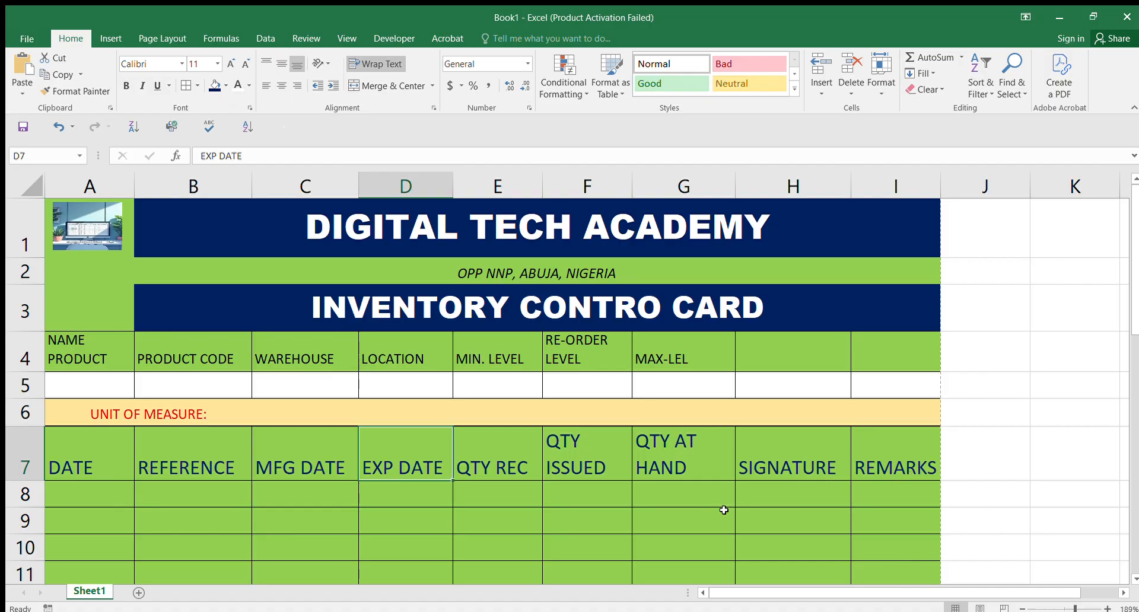
{"action": "mouse_move", "coordinate": [1135, 268]}
{"action": "left_mouse_down"}
{"action": "mouse_move", "coordinate": [1135, 390]}
{"action": "mouse_move", "coordinate": [1135, 267]}
{"action": "left_mouse_up"}
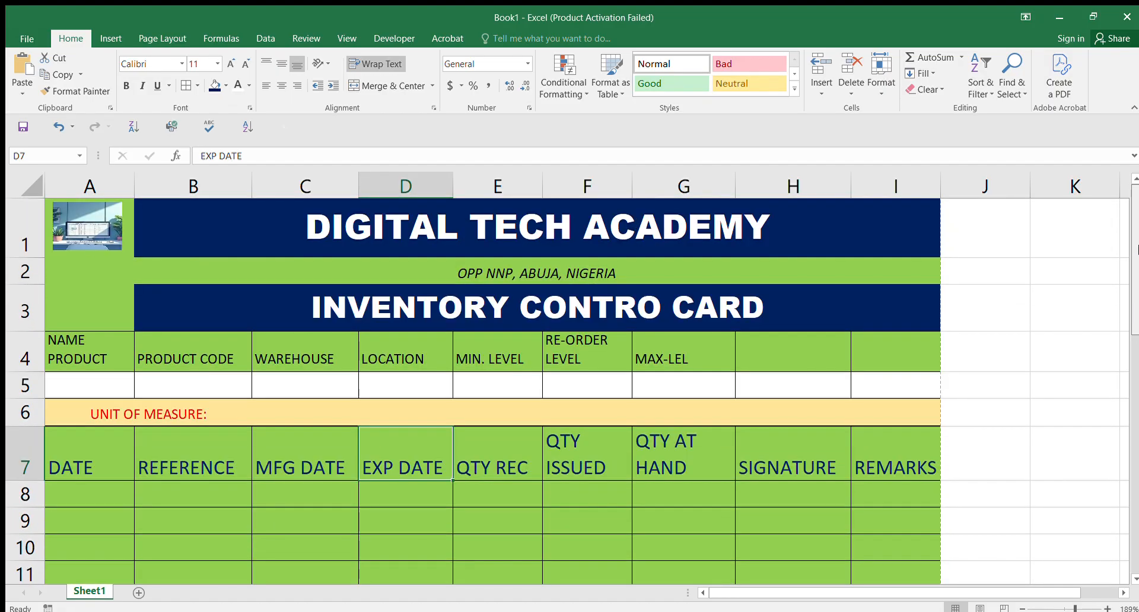
Check the print preview of the inventory control card and return to the worksheet.
{"action": "left_click", "coordinate": [17, 27]}
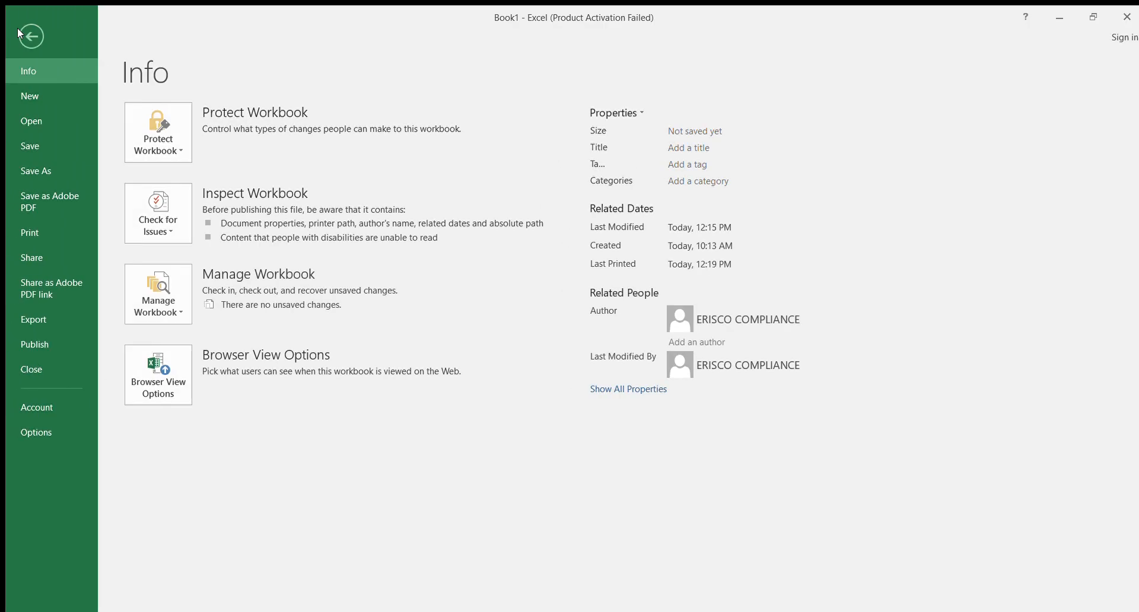
{"action": "left_click", "coordinate": [28, 226]}
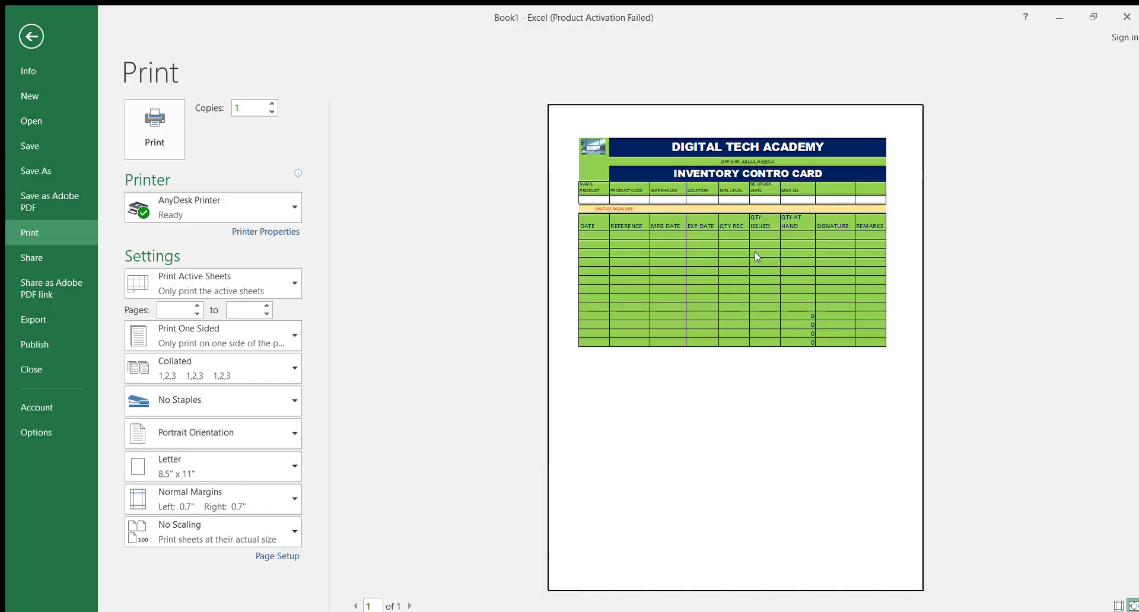
{"action": "left_click", "coordinate": [25, 27]}
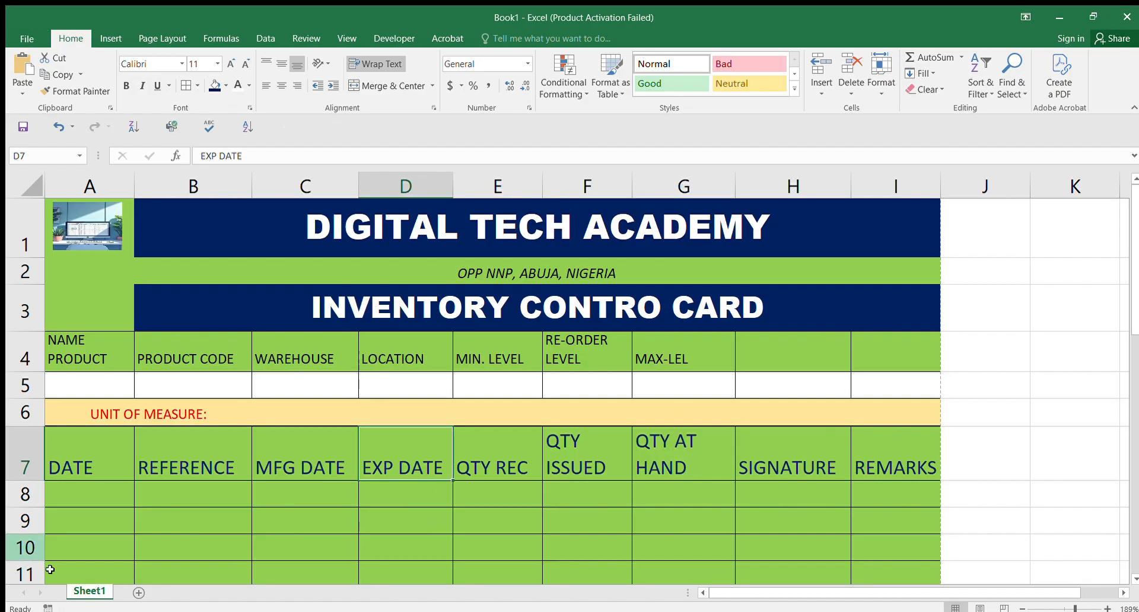
Enter the date 26/6/2025 in A8 and widen column A to fit it.
{"action": "left_click", "coordinate": [82, 487]}
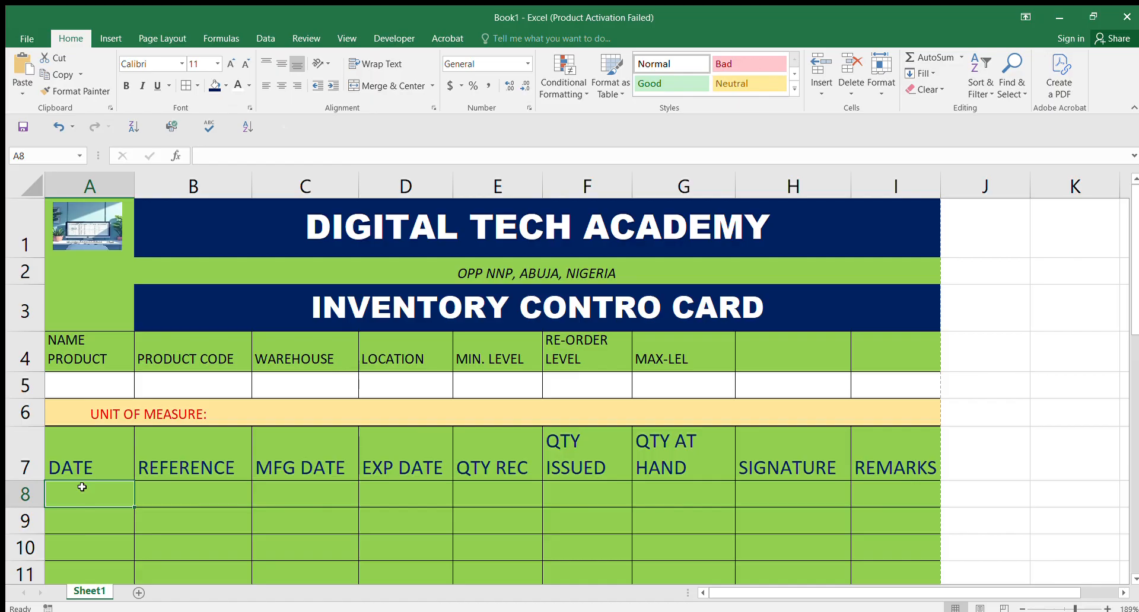
{"action": "type", "text": "26"}
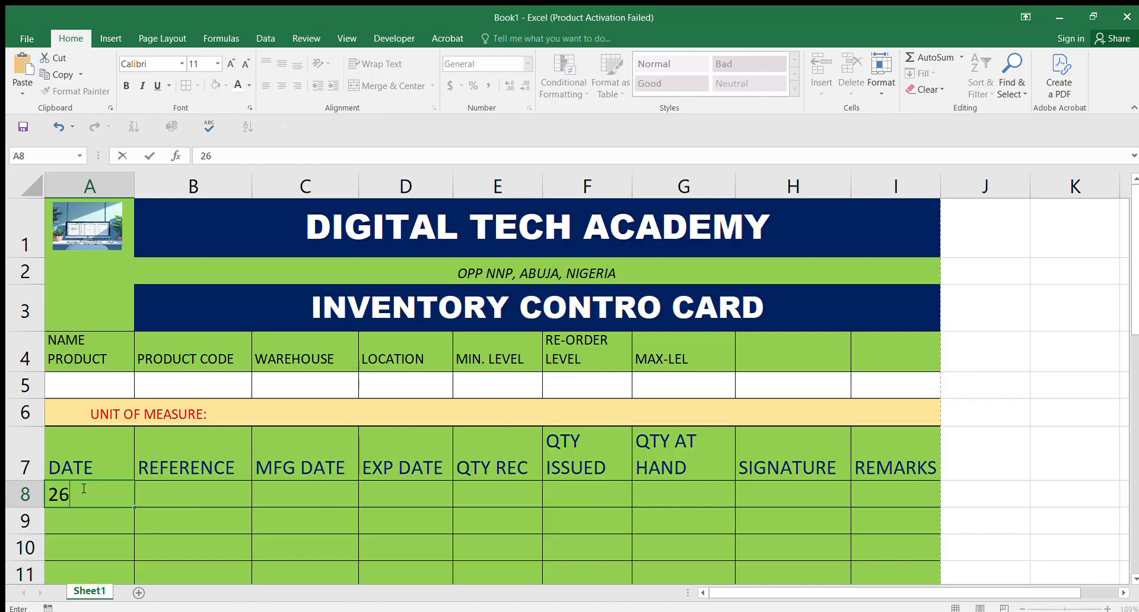
{"action": "type", "text": "/6/2025"}
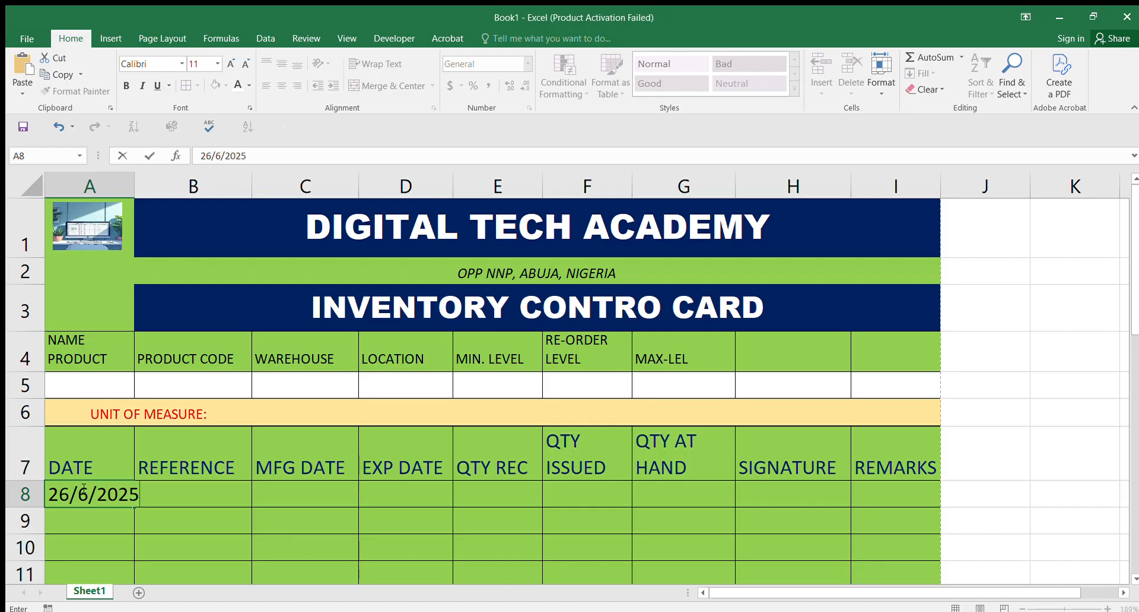
{"action": "left_click", "coordinate": [200, 516]}
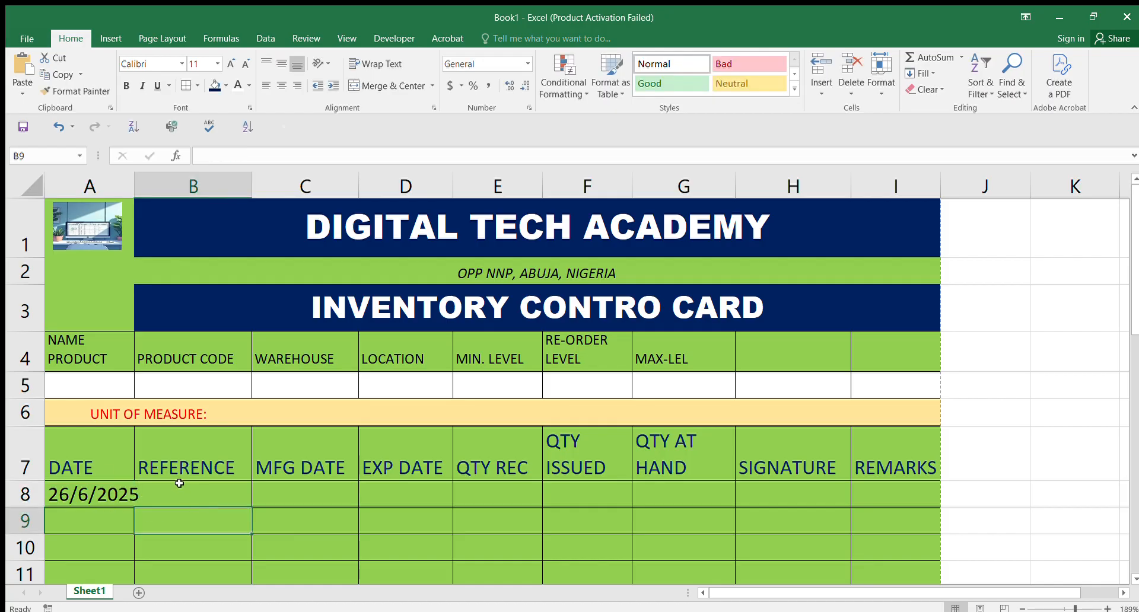
{"action": "double_click", "coordinate": [134, 183]}
Fill in row 8 with reference 00012 in B8 and manufacturing date 4/6/2025 in C8.
{"action": "left_click", "coordinate": [203, 488]}
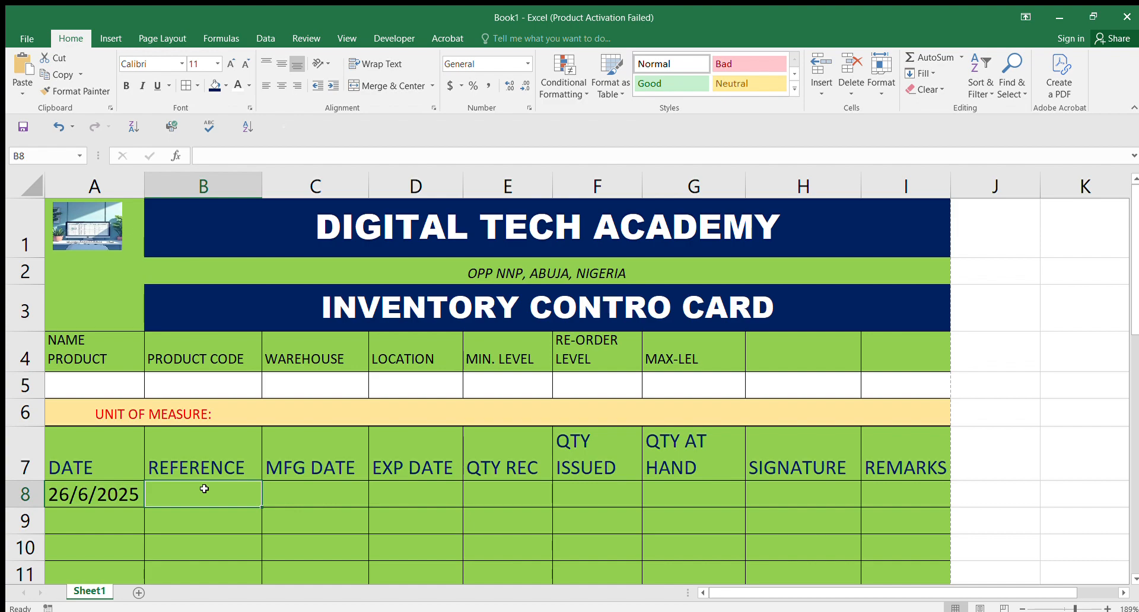
{"action": "type", "text": "00012"}
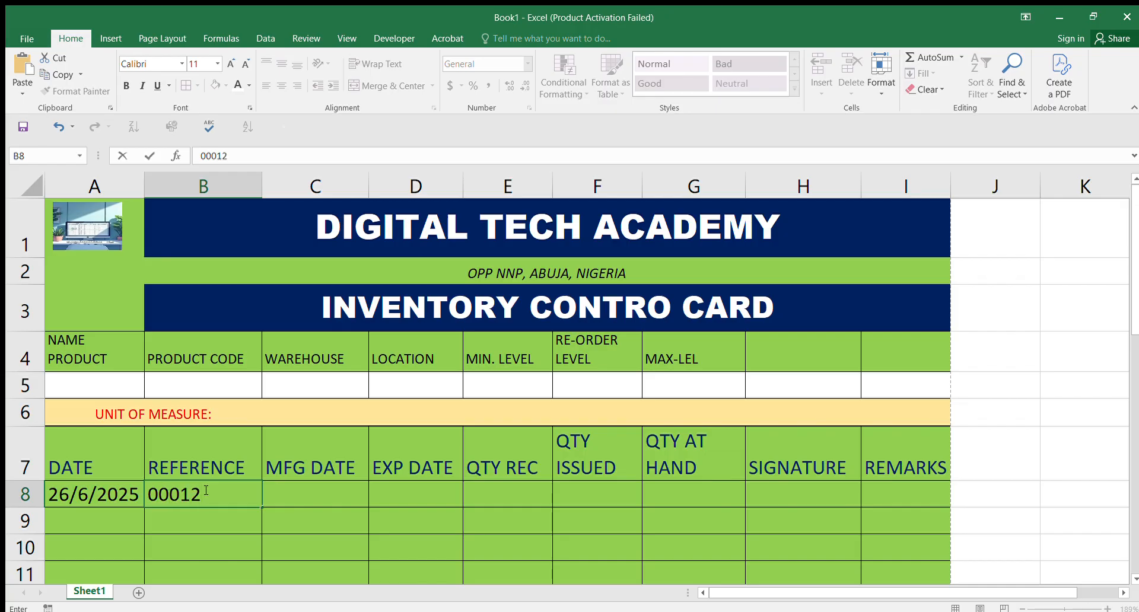
{"action": "left_click", "coordinate": [326, 493]}
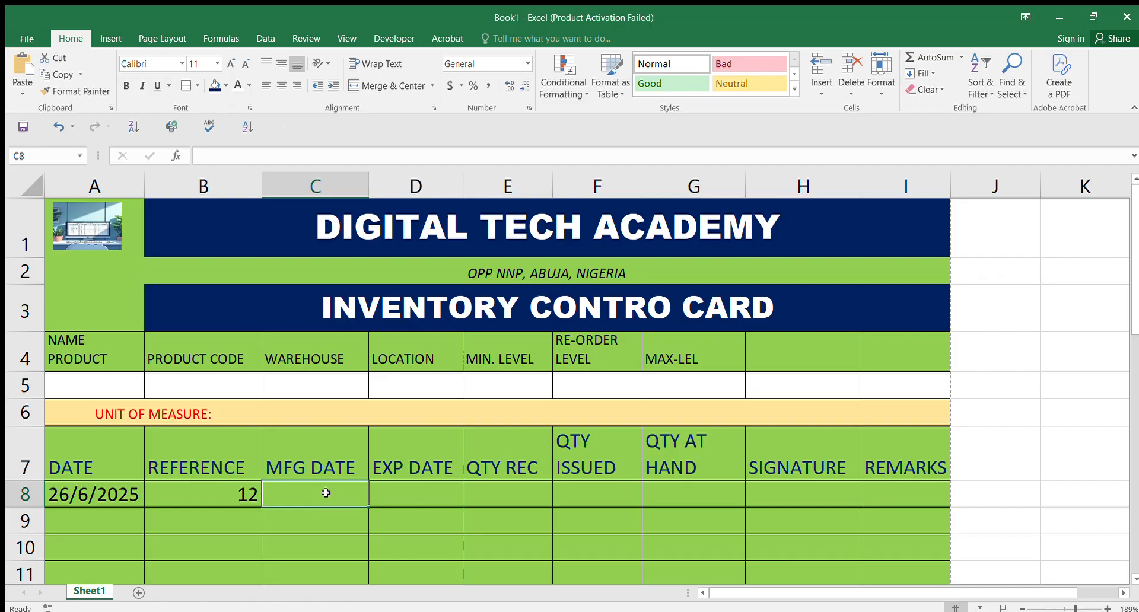
{"action": "type", "text": "4"}
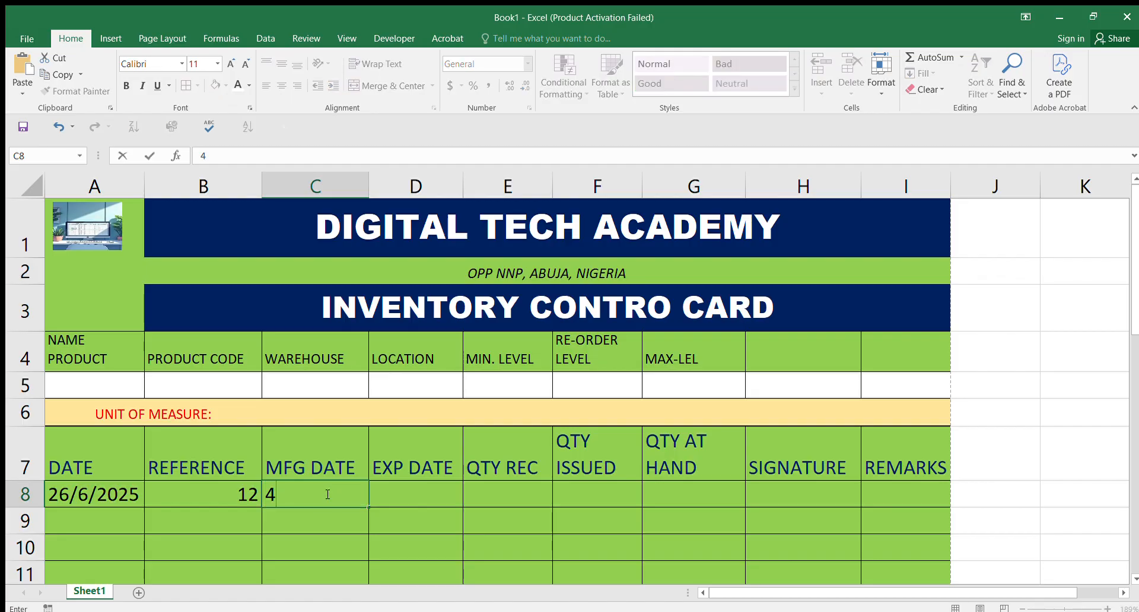
{"action": "type", "text": "/6/2026"}
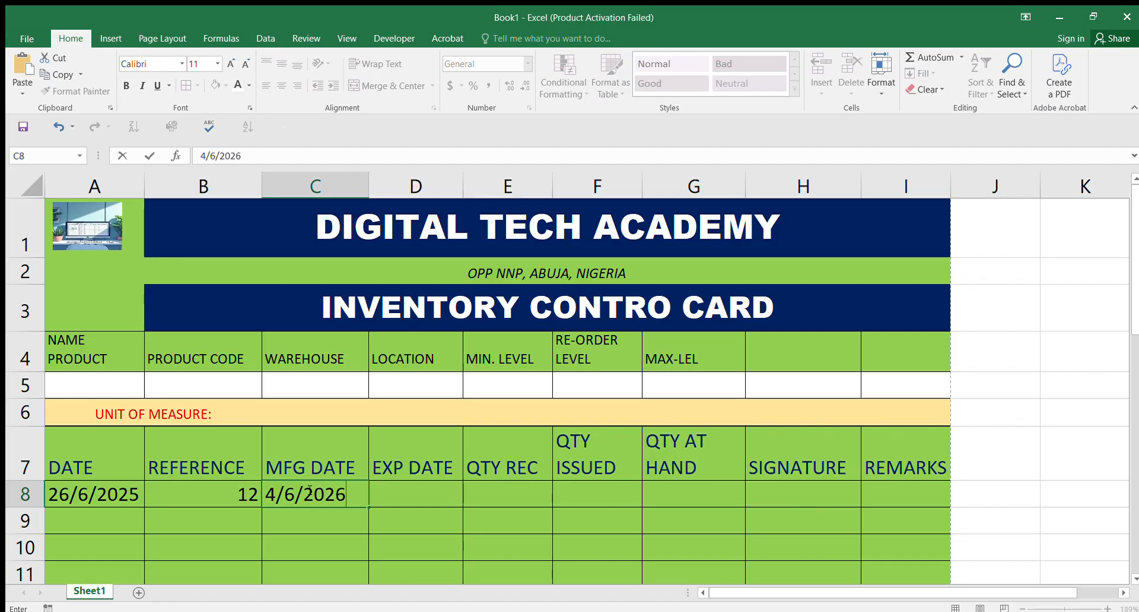
{"action": "key", "text": "F2"}
{"action": "key", "text": "BackSpace"}
{"action": "type", "text": "5"}
{"action": "left_click", "coordinate": [440, 513]}
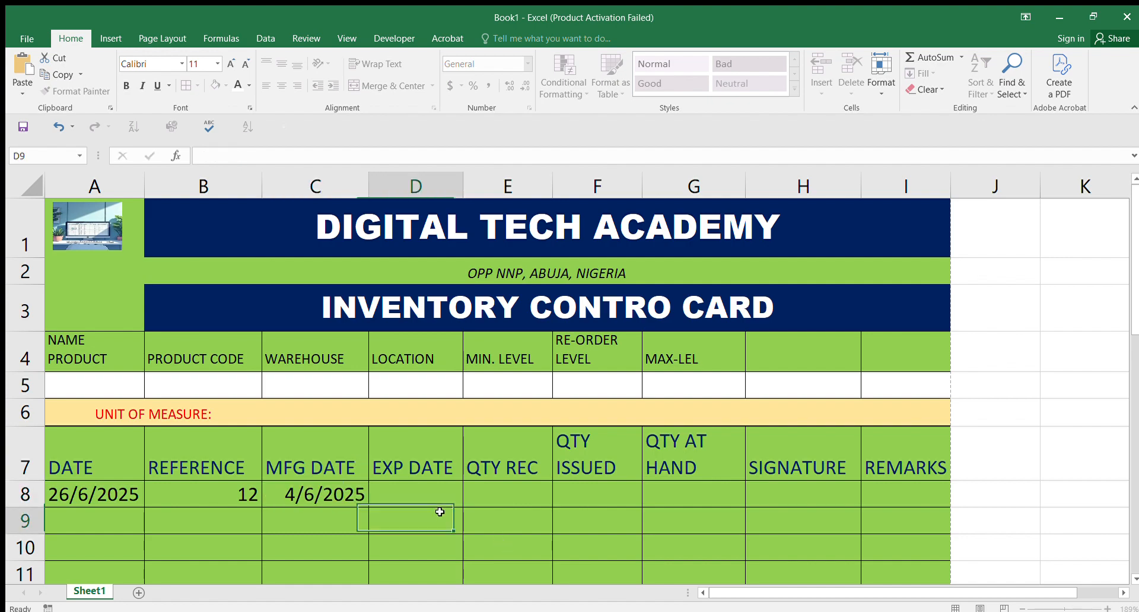
Enter the expiry date 3/6/2026 in D8.
{"action": "left_click", "coordinate": [425, 488]}
{"action": "type", "text": "3"}
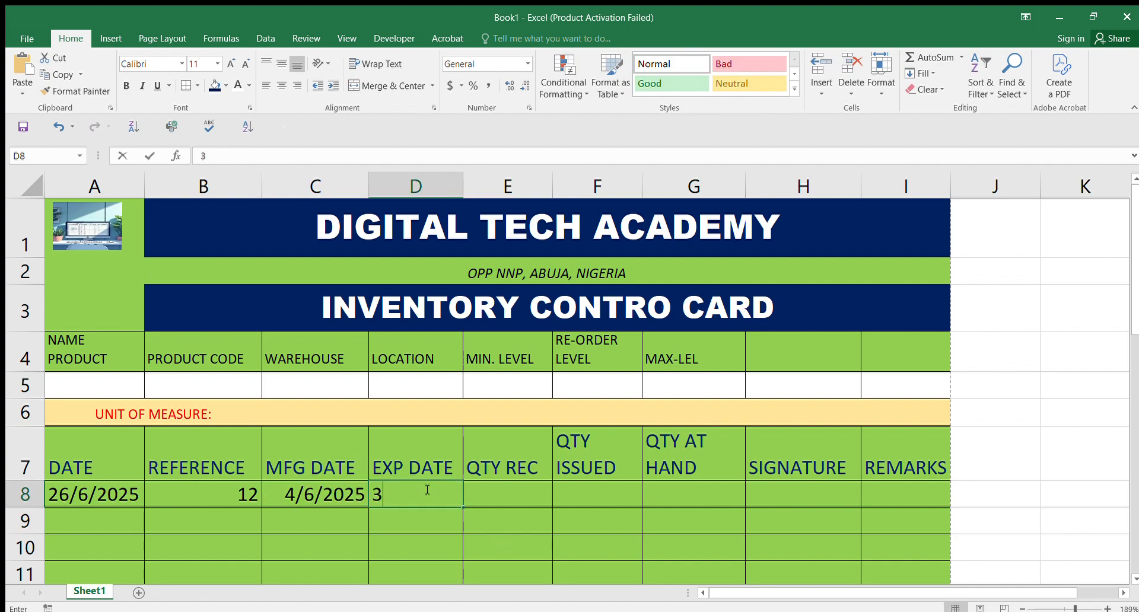
{"action": "type", "text": "/6/"}
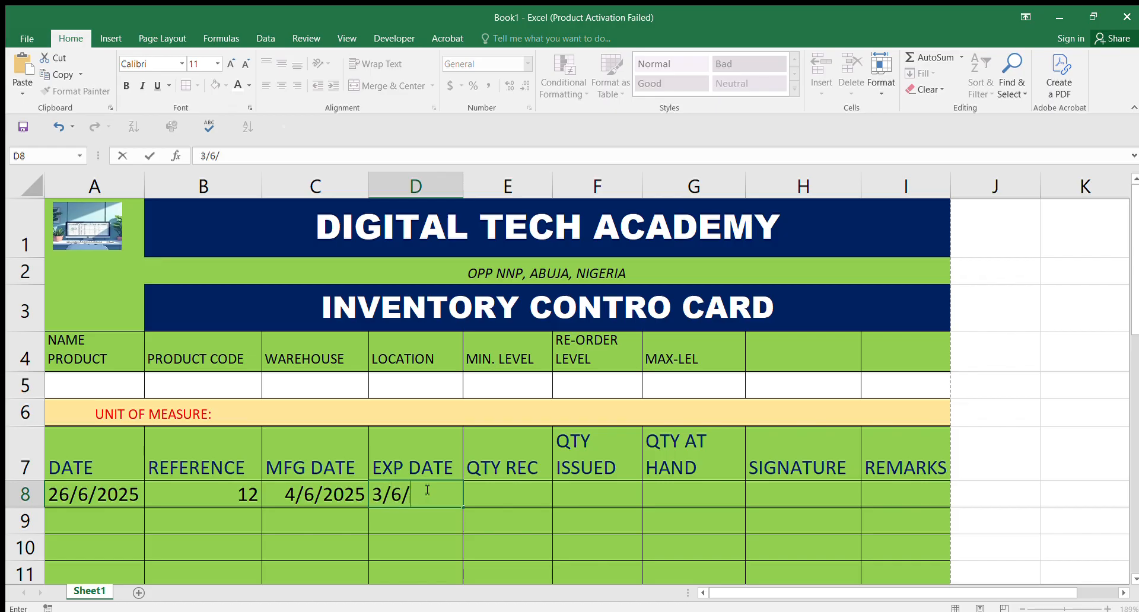
{"action": "type", "text": "2026"}
{"action": "left_click", "coordinate": [449, 528]}
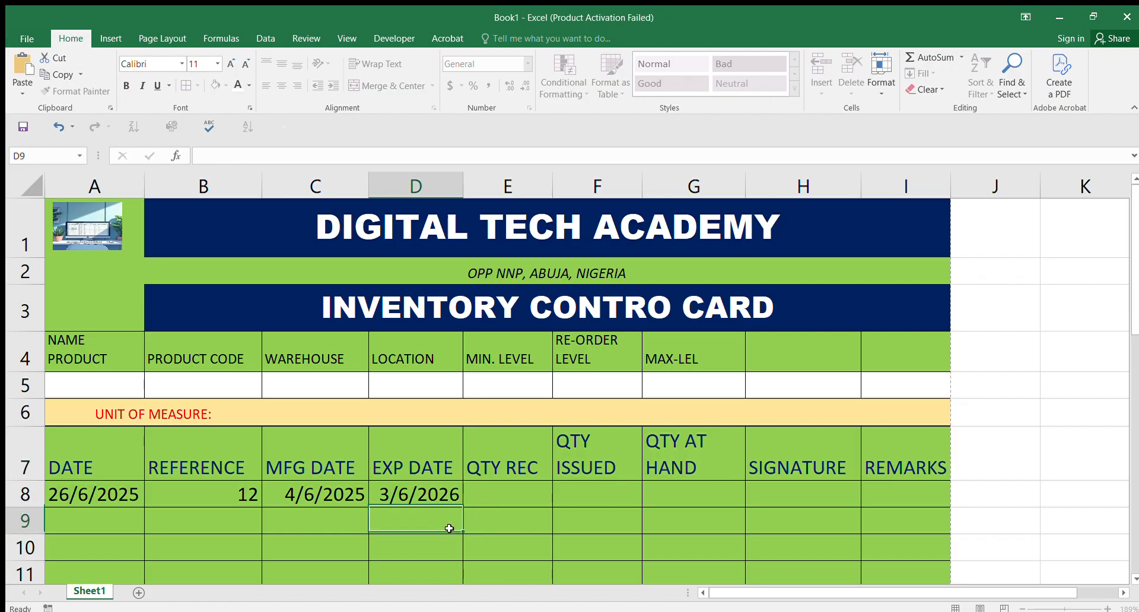
Enter TIN TOMATOE as the product name in A5.
{"action": "left_click", "coordinate": [96, 386]}
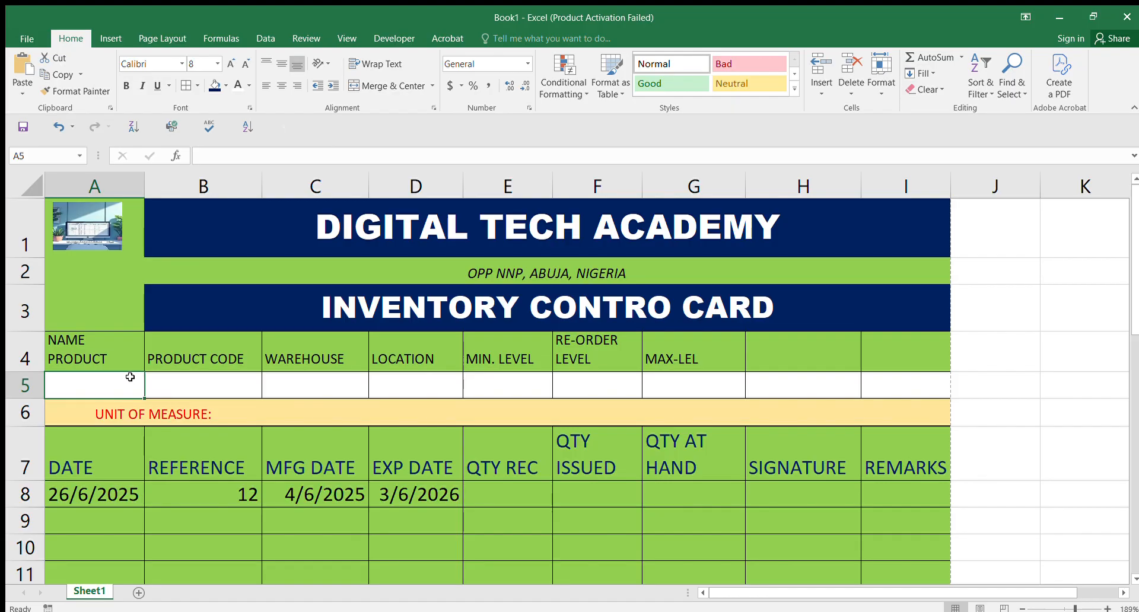
{"action": "type", "text": "TIN "}
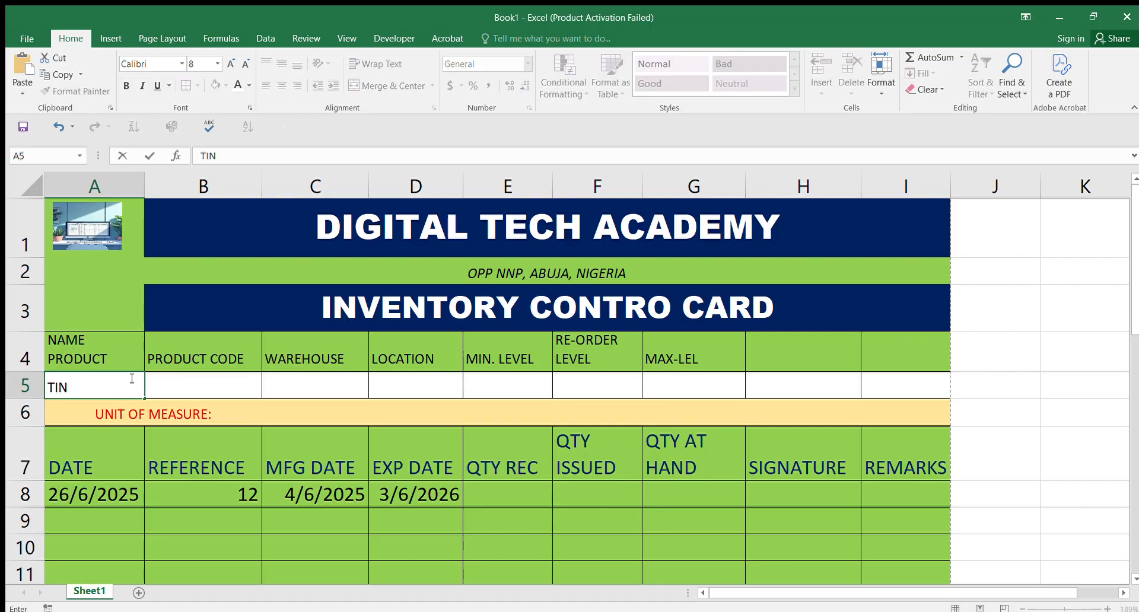
{"action": "type", "text": "TOMATOE"}
{"action": "left_click", "coordinate": [205, 375]}
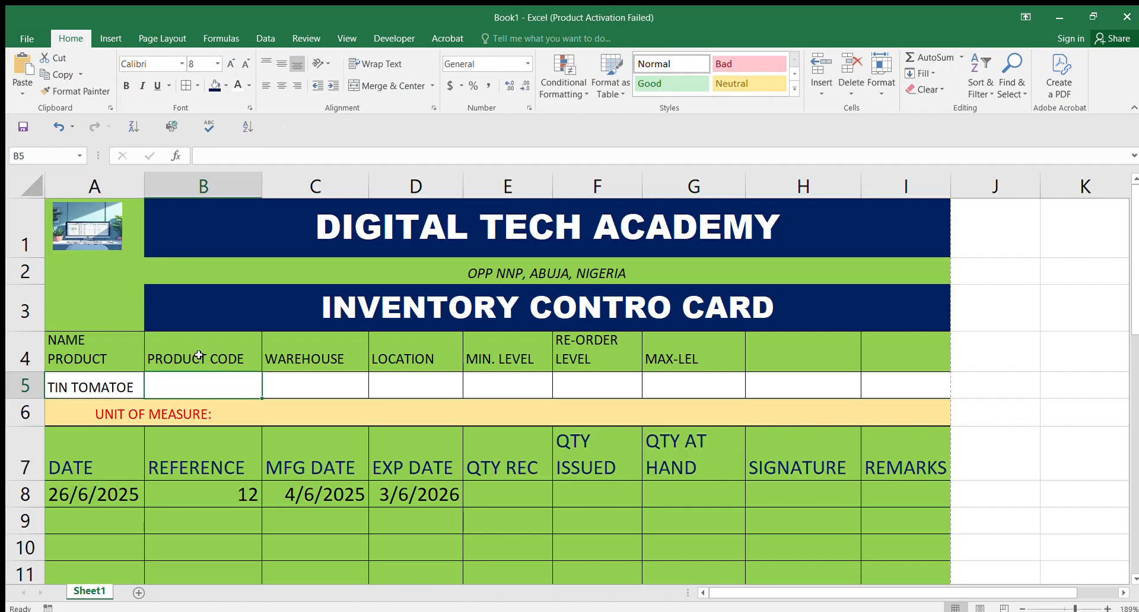
Fill the product details row A5:I5 with yellow.
{"action": "left_click_drag", "start_coordinate": [132, 385], "coordinate": [883, 382]}
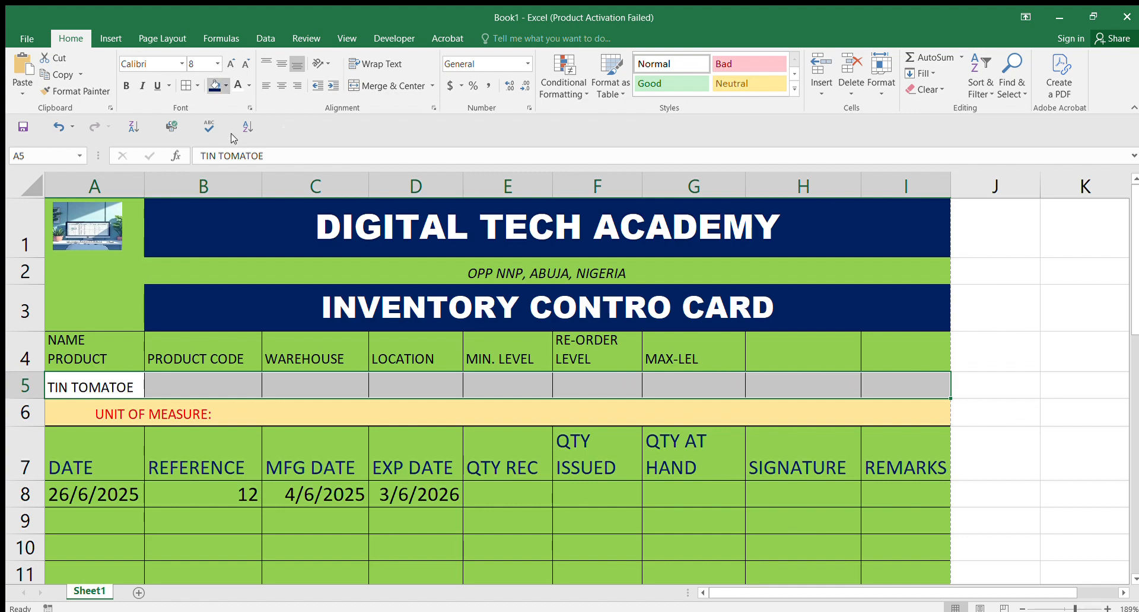
{"action": "left_click", "coordinate": [214, 86]}
{"action": "left_click", "coordinate": [244, 198]}
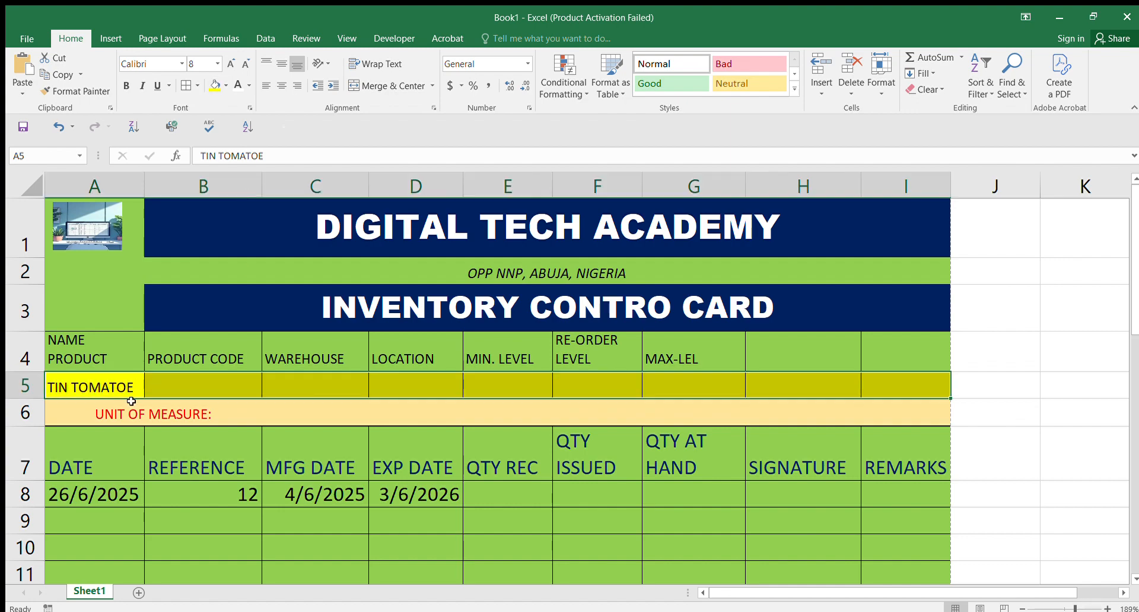
{"action": "left_click", "coordinate": [115, 387]}
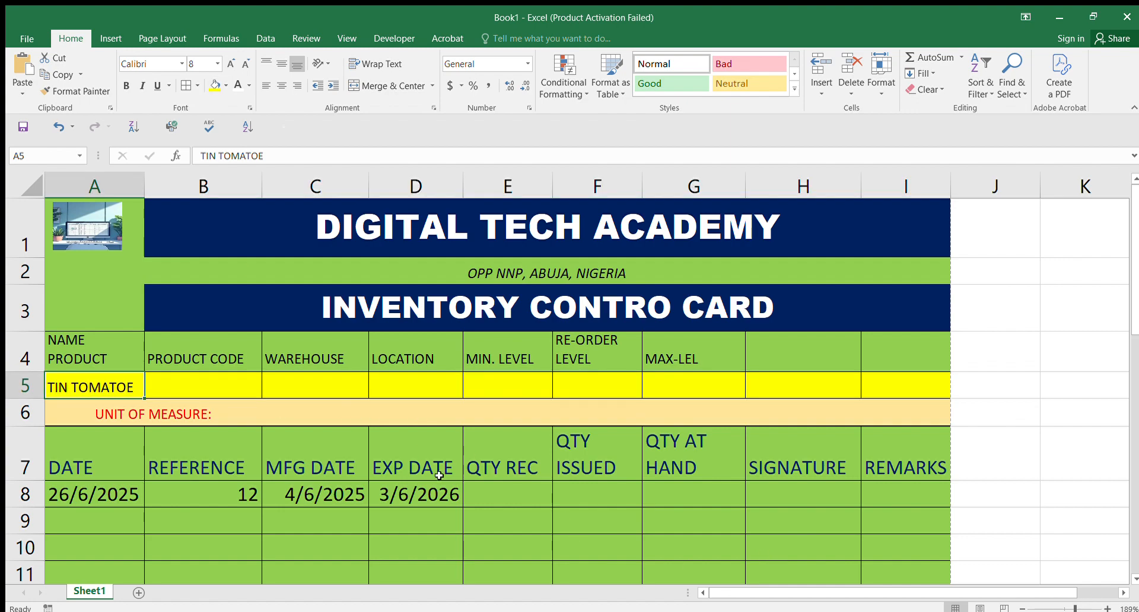
Enter 1000 as the quantity received in E8.
{"action": "left_click", "coordinate": [527, 494]}
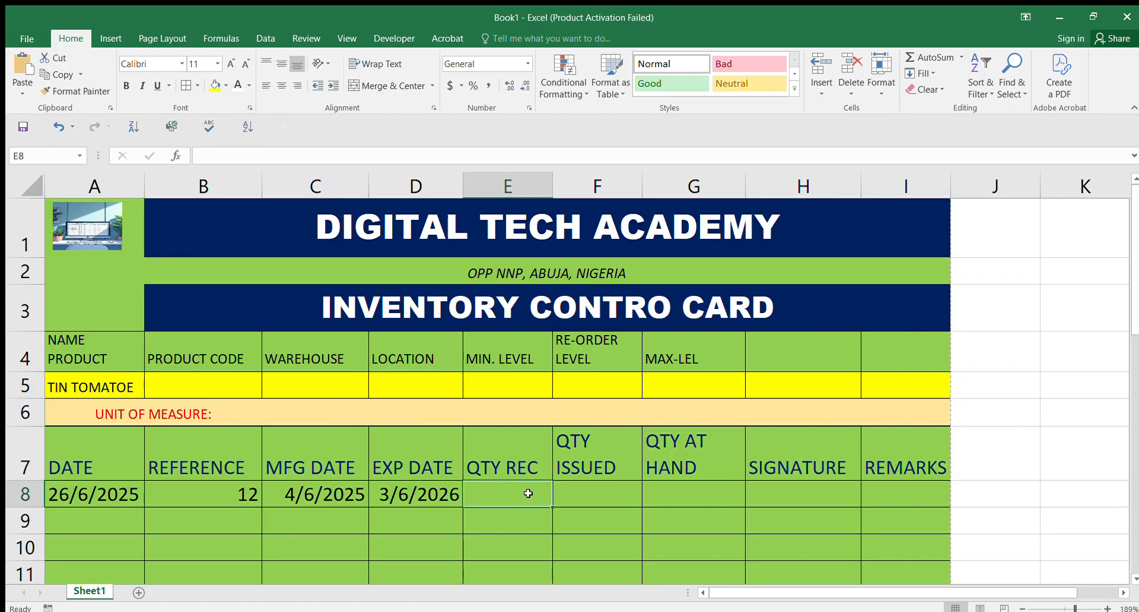
{"action": "type", "text": "1000"}
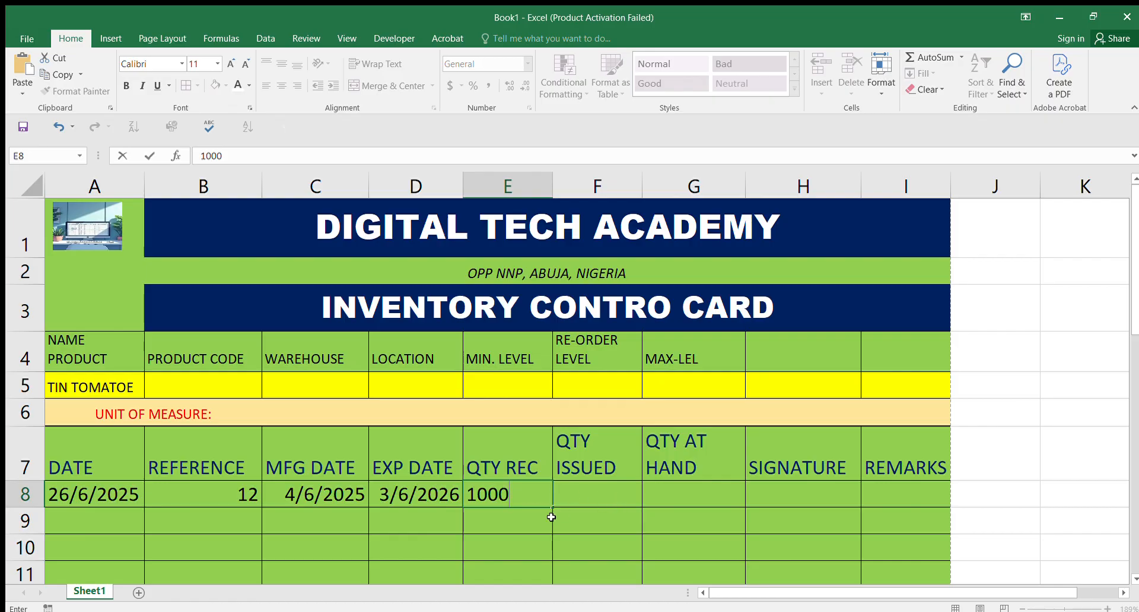
{"action": "left_click", "coordinate": [503, 519]}
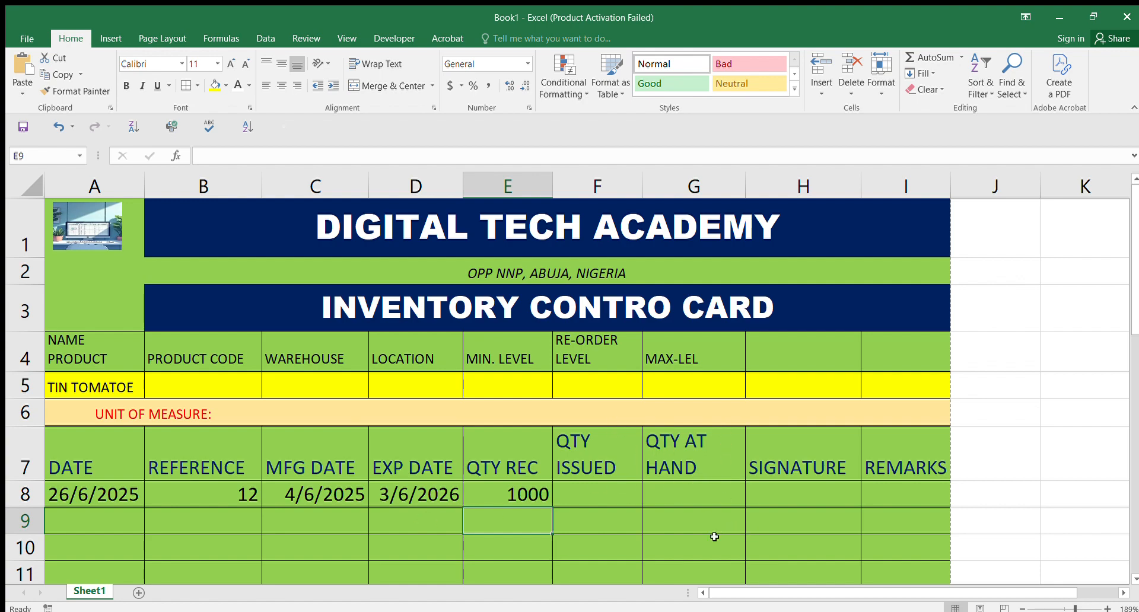
{"action": "left_click", "coordinate": [676, 487]}
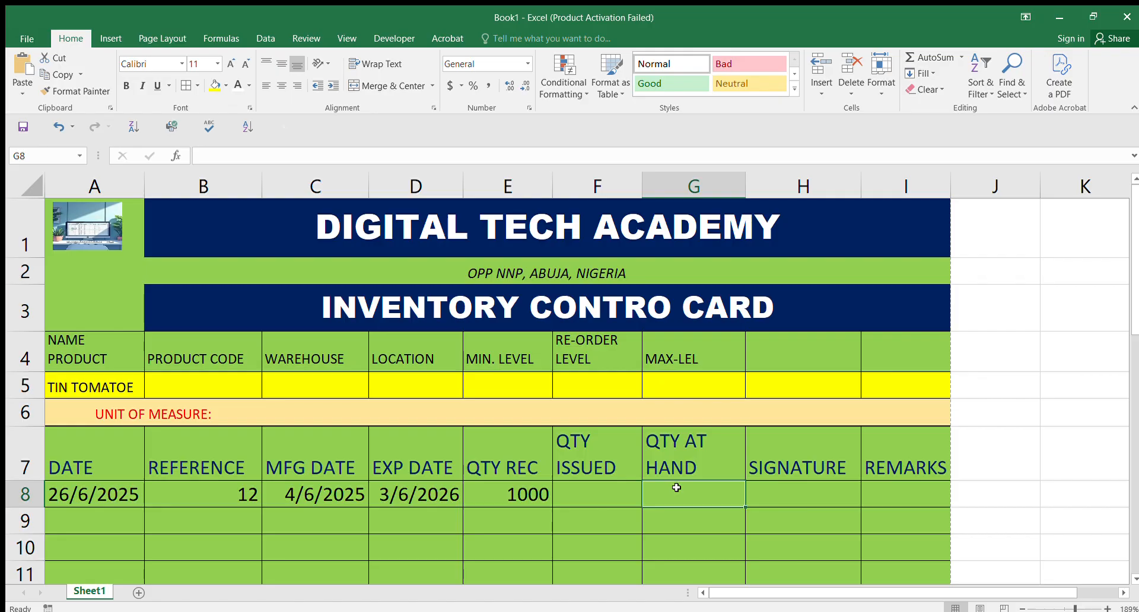
{"action": "type", "text": "="}
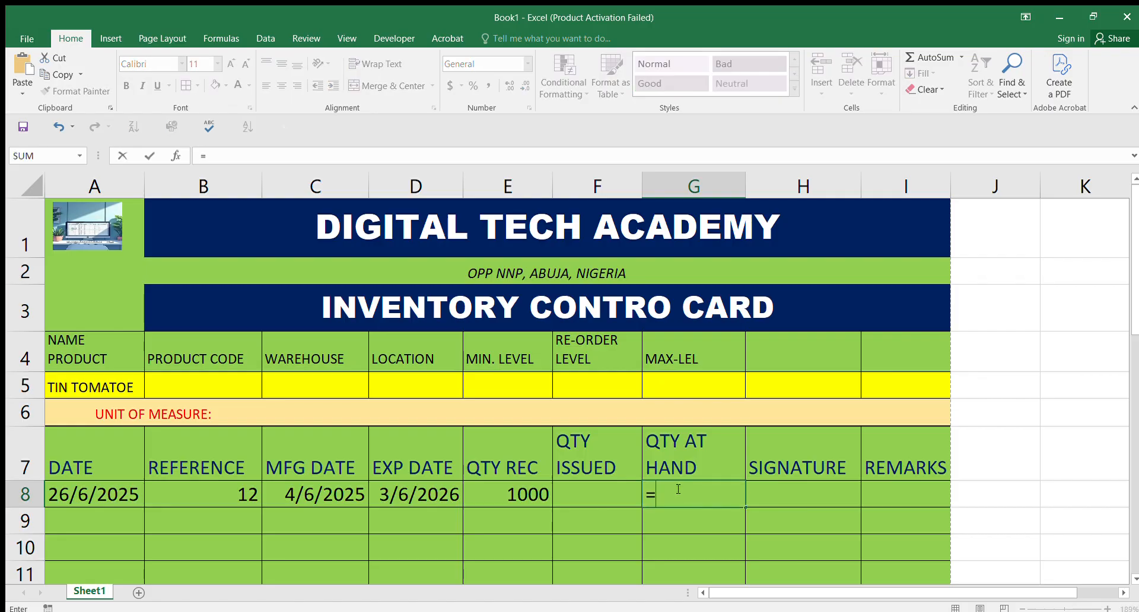
{"action": "type", "text": "F8"}
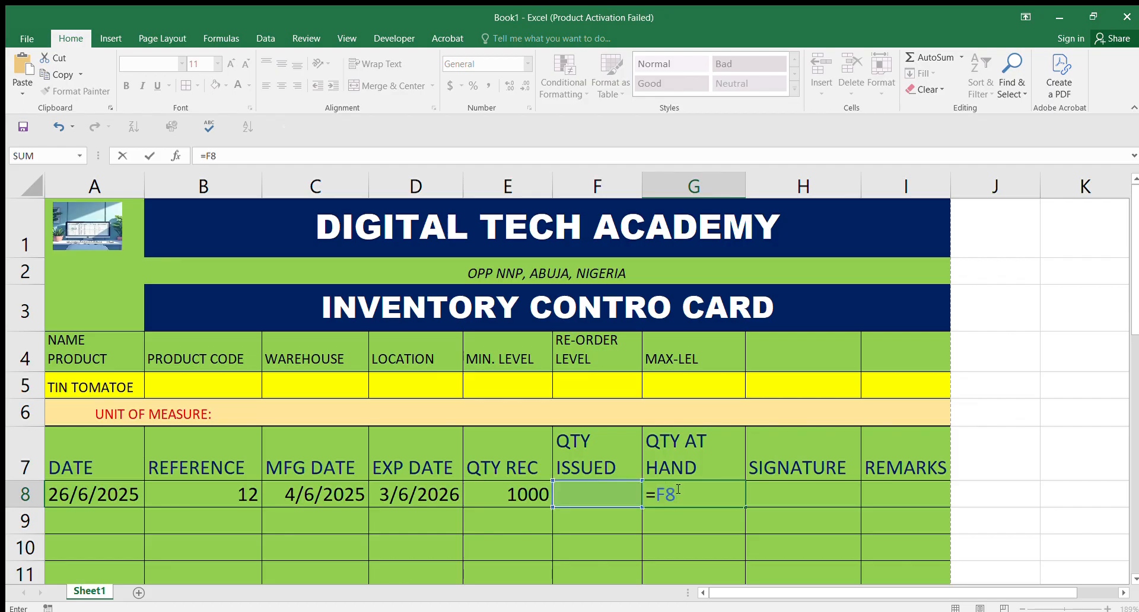
{"action": "key", "text": "BackSpace"}
{"action": "key", "text": "BackSpace"}
{"action": "key", "text": "BackSpace"}
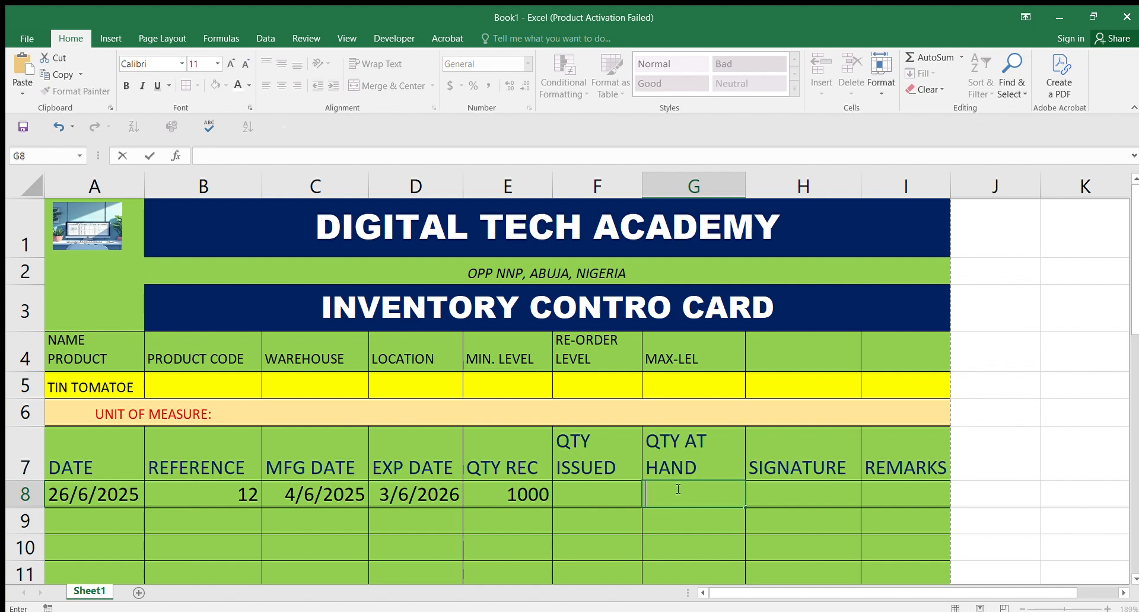
{"action": "type", "text": "H"}
{"action": "key", "text": "BackSpace"}
{"action": "type", "text": "E8"}
{"action": "key", "text": "BackSpace"}
{"action": "key", "text": "BackSpace"}
Enter the formula =E8+F8 for the quantity at hand in G8.
{"action": "type", "text": "=E8"}
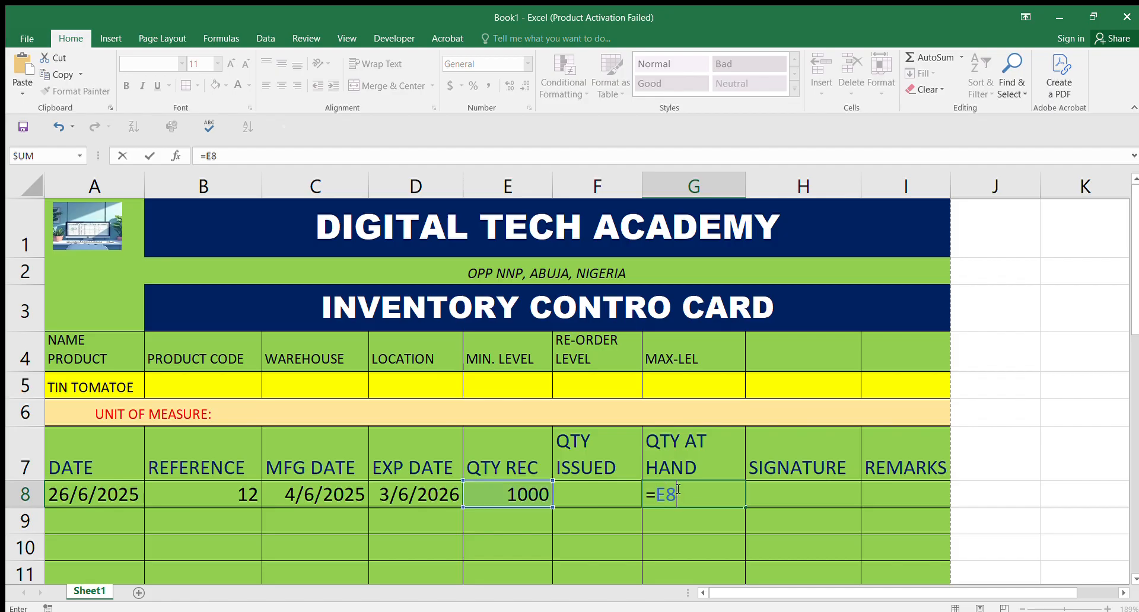
{"action": "type", "text": "+F8"}
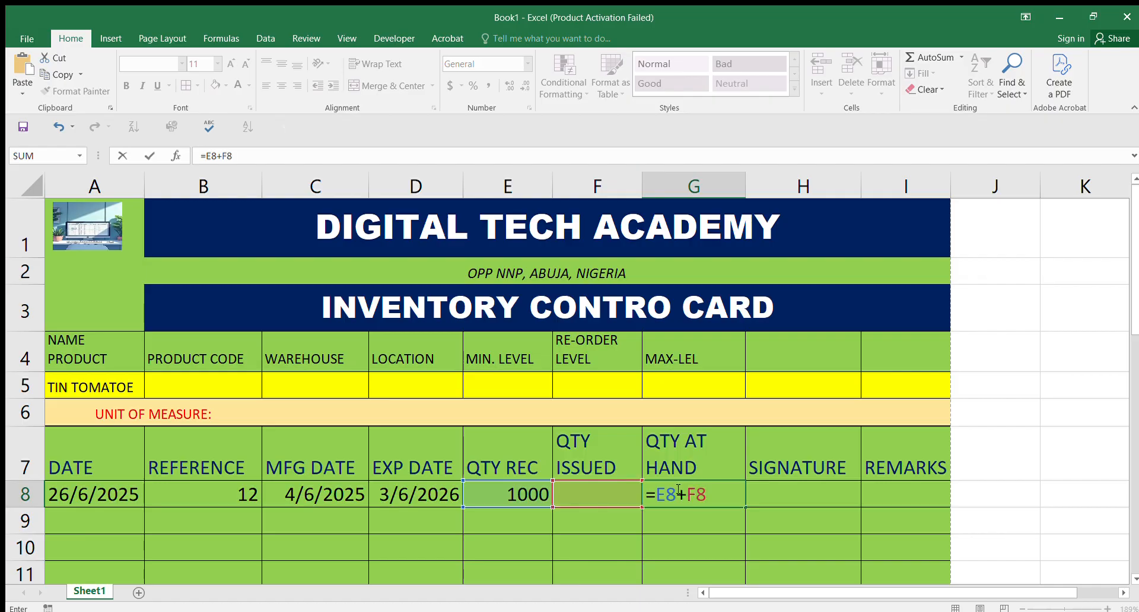
{"action": "key", "text": "Return"}
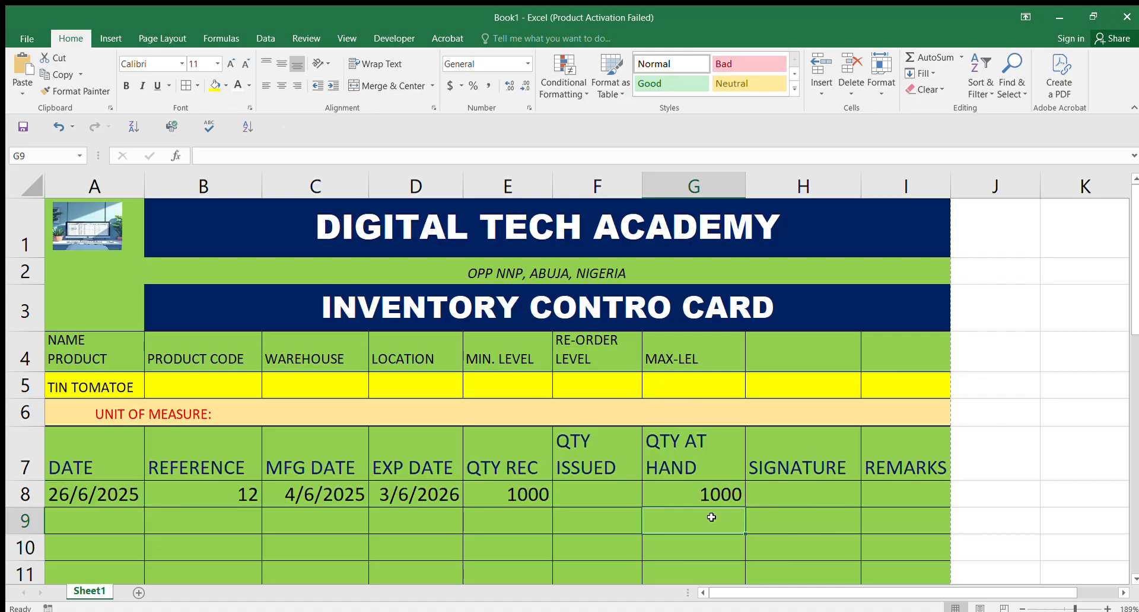
Enter the running balance formula =G8+E9-F9 for the quantity at hand in G9.
{"action": "type", "text": "="}
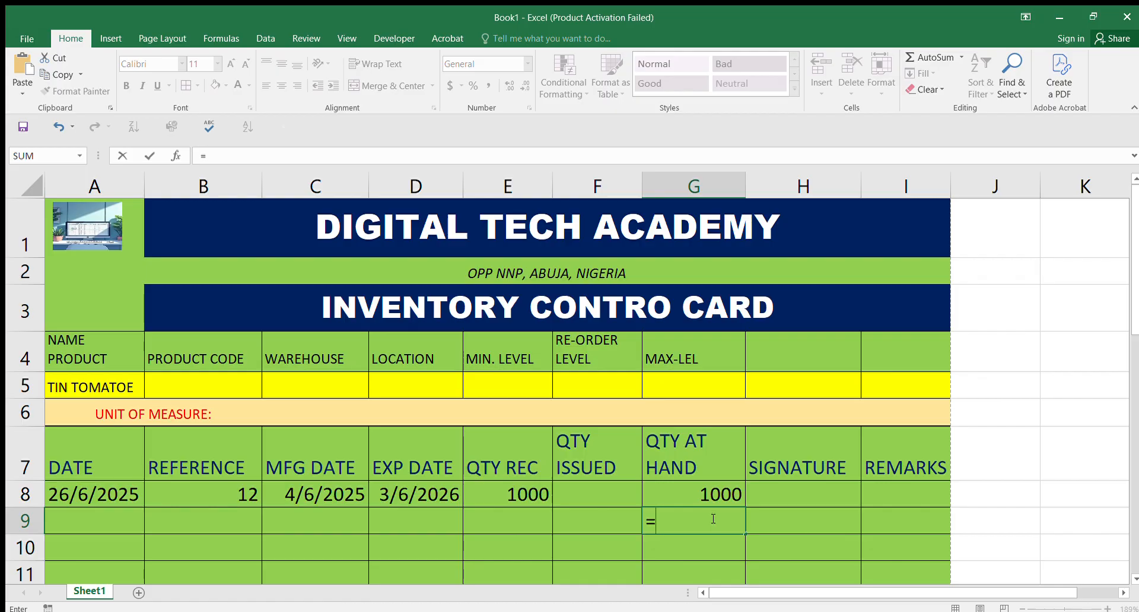
{"action": "type", "text": "G8"}
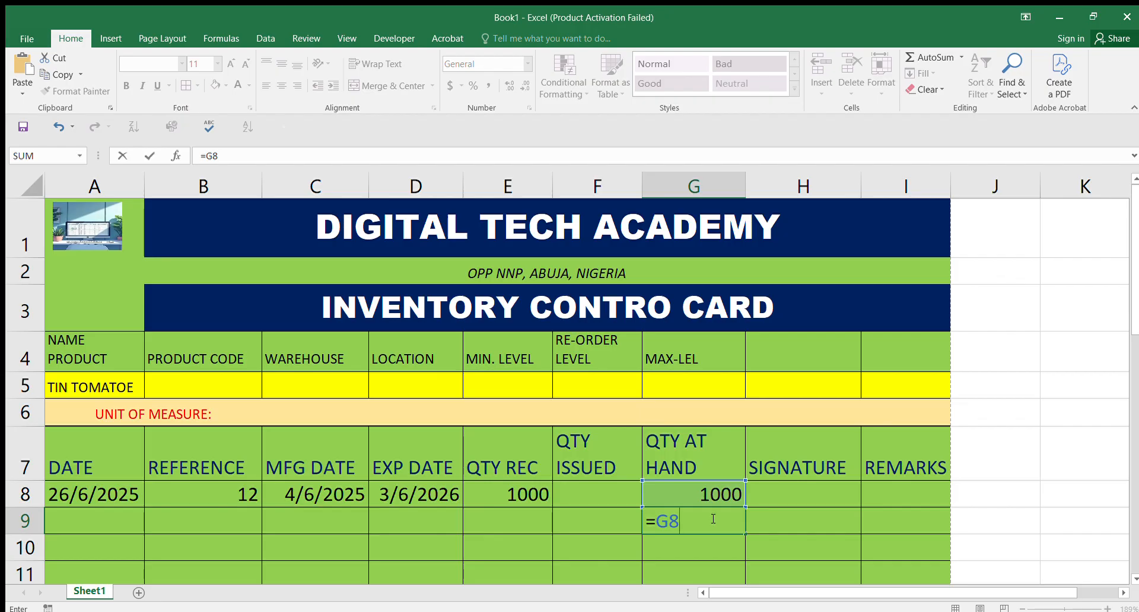
{"action": "type", "text": "+E8"}
{"action": "key", "text": "BackSpace"}
{"action": "type", "text": "9"}
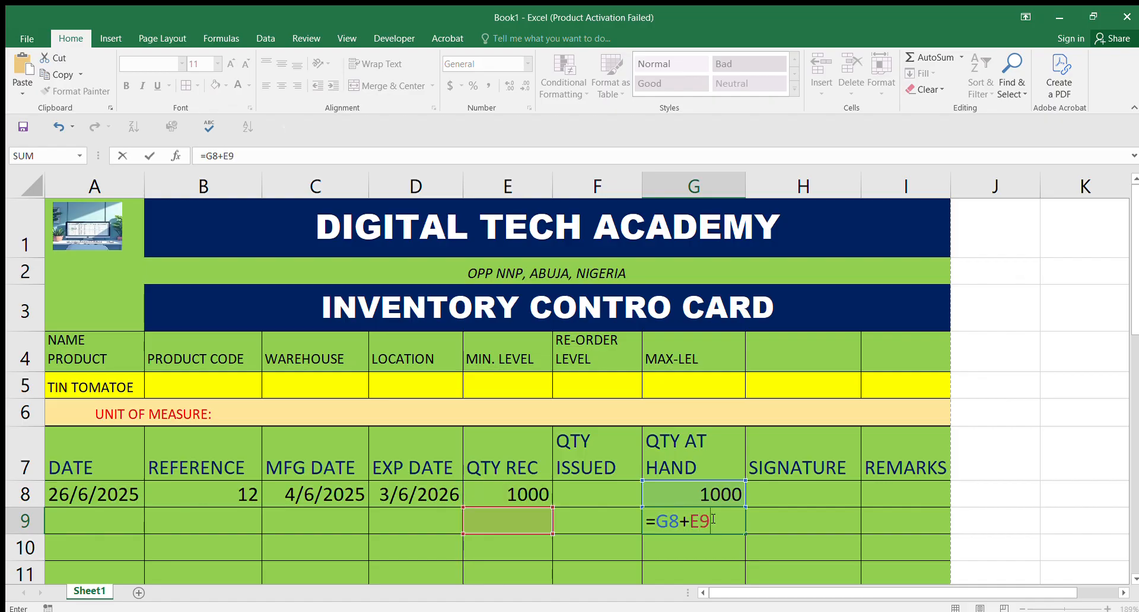
{"action": "type", "text": "-F9"}
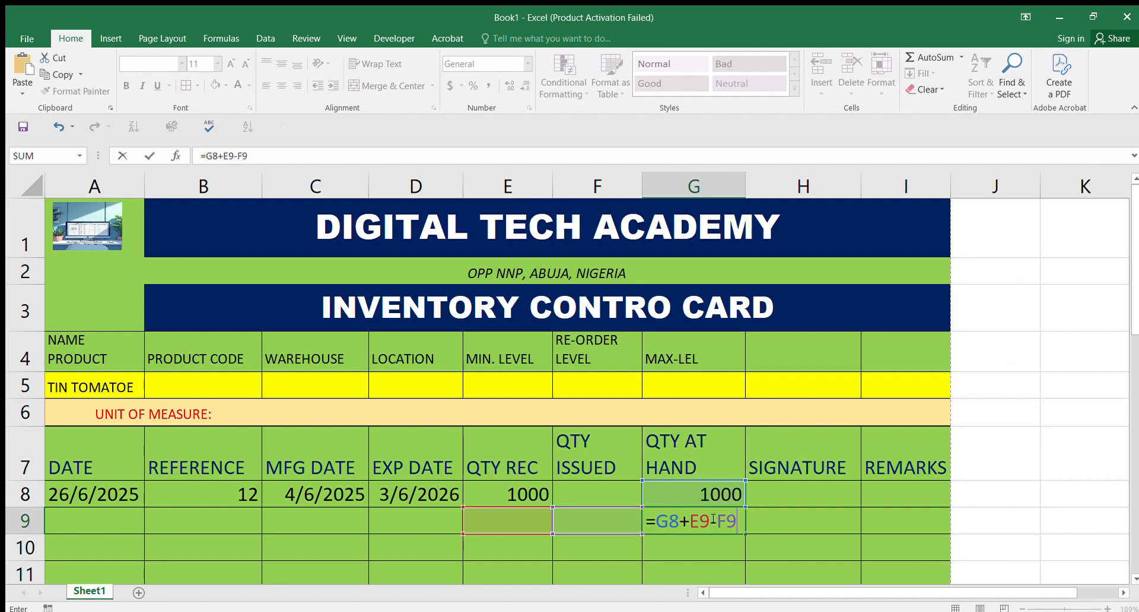
{"action": "key", "text": "Return"}
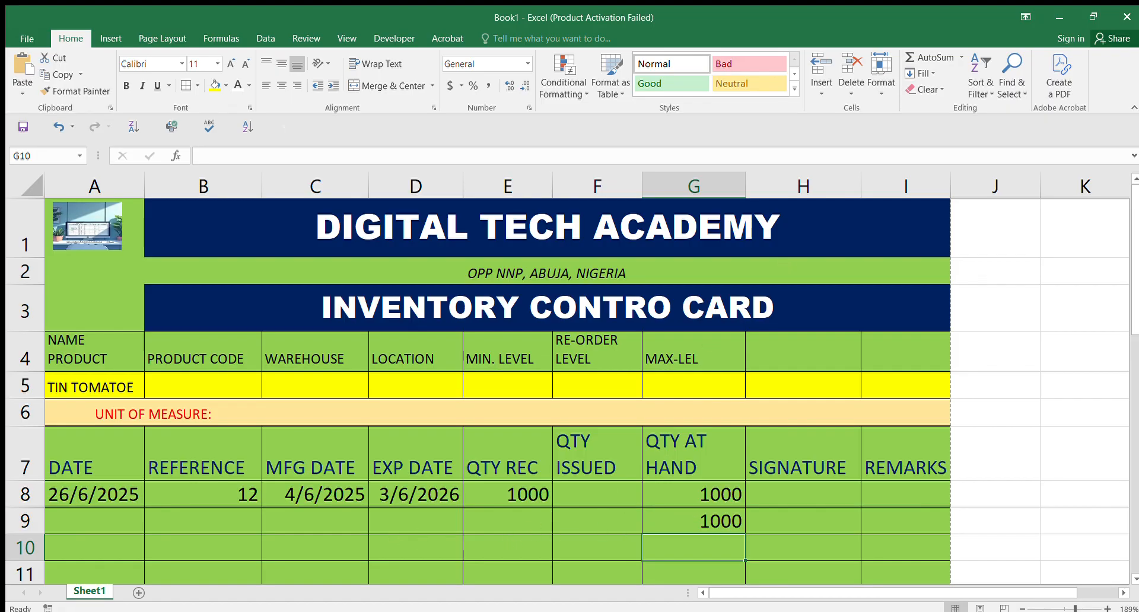
Copy the date from A8 into A9 and change it to 27/6/2025.
{"action": "left_click", "coordinate": [77, 495]}
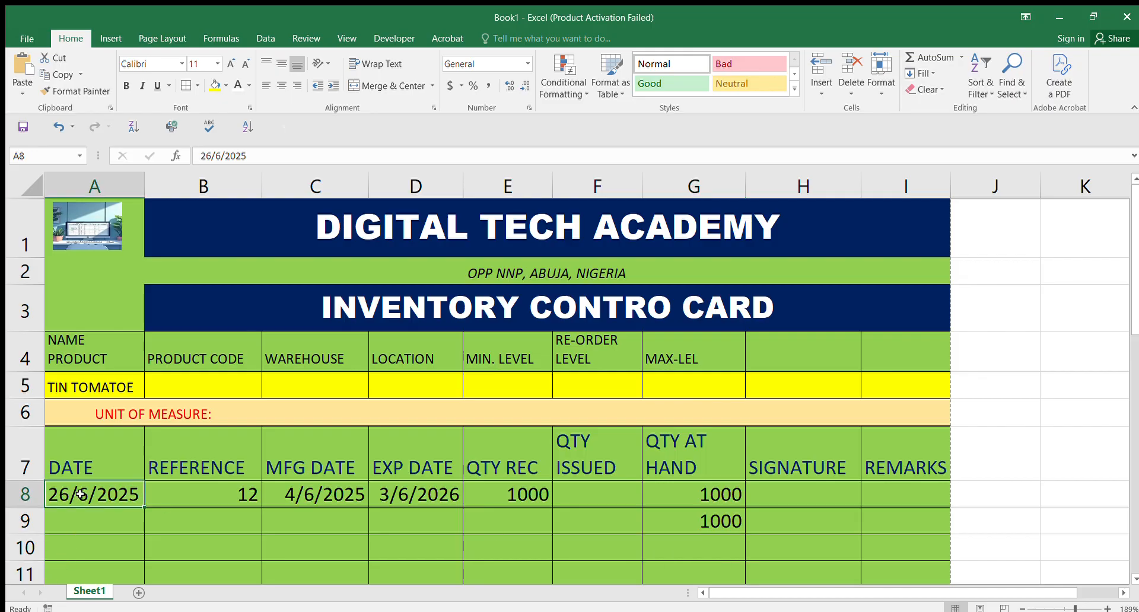
{"action": "key", "text": "ctrl+c"}
{"action": "left_click", "coordinate": [68, 521]}
{"action": "key", "text": "ctrl+v"}
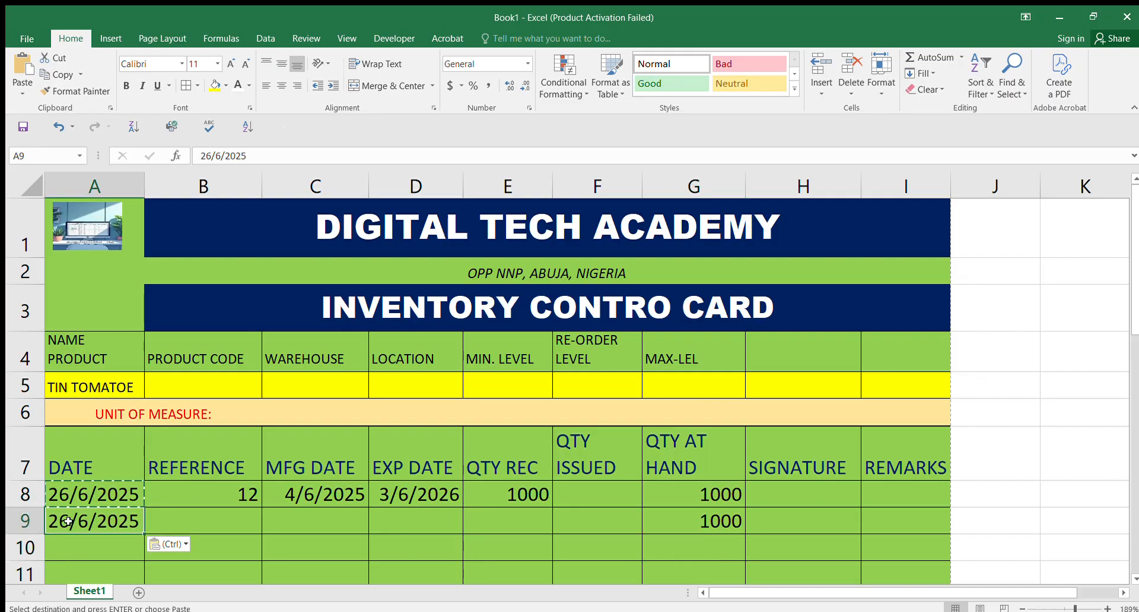
{"action": "double_click", "coordinate": [68, 521]}
{"action": "key", "text": "BackSpace"}
{"action": "type", "text": "7"}
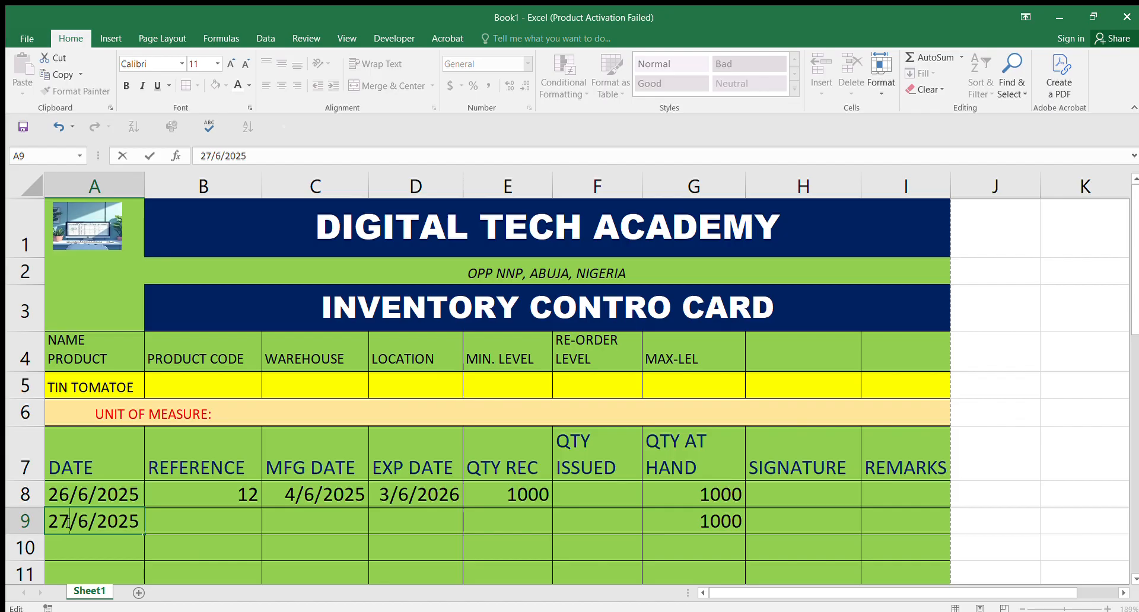
Enter 000013 as the reference in B9.
{"action": "left_click", "coordinate": [221, 521]}
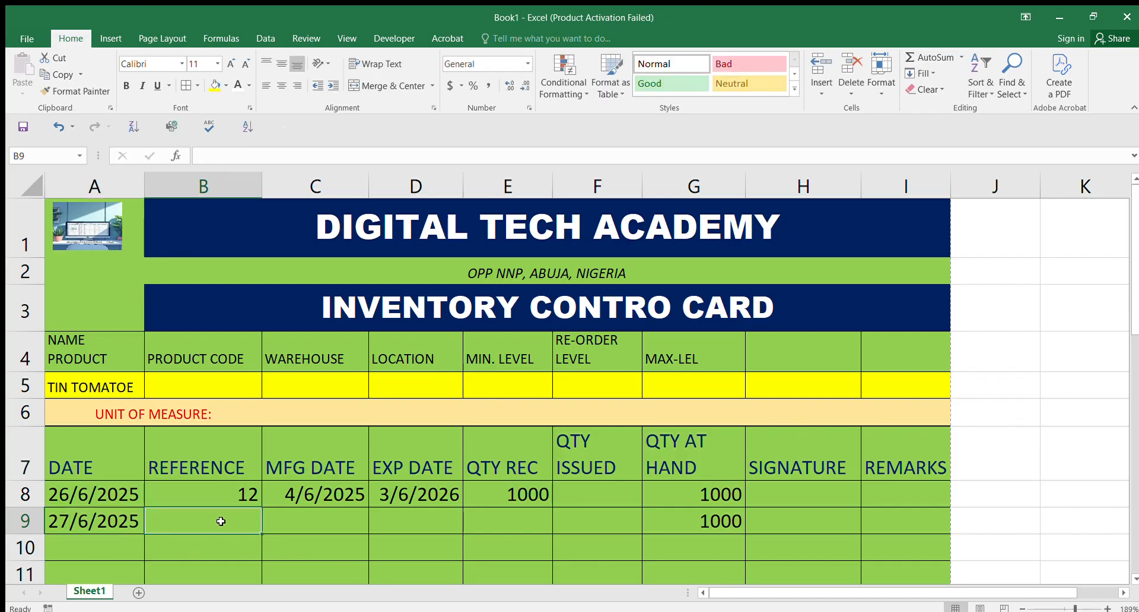
{"action": "type", "text": "0"}
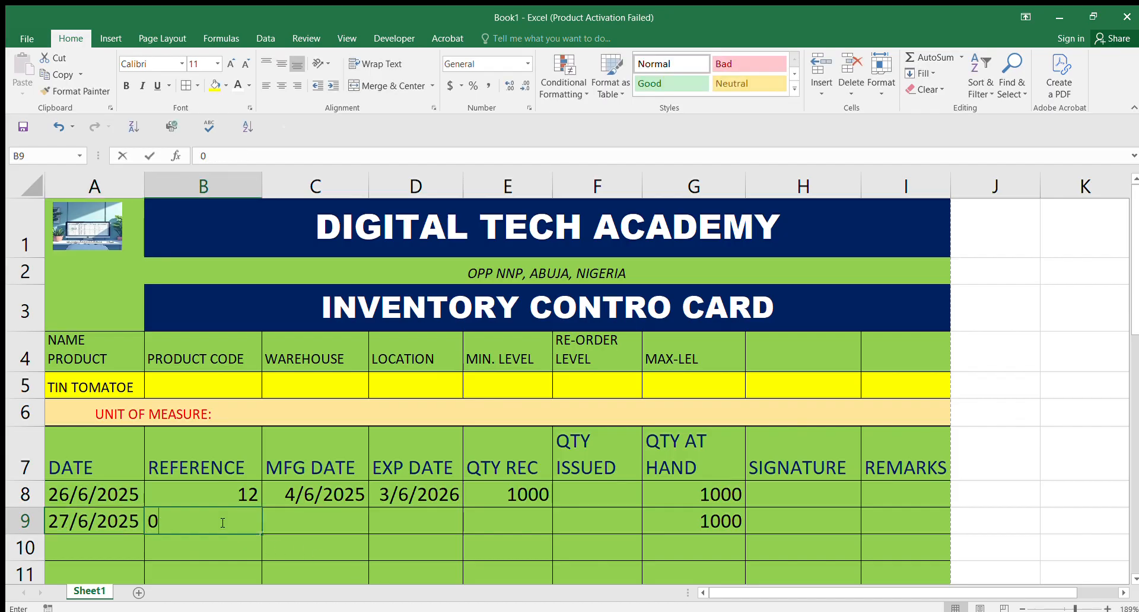
{"action": "type", "text": "00013"}
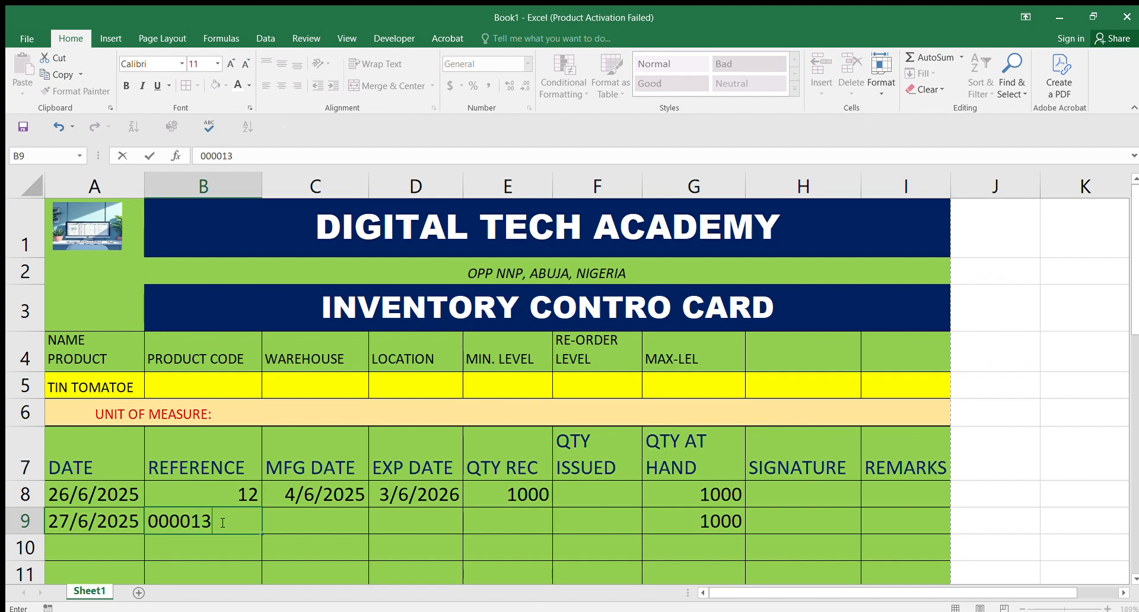
{"action": "key", "text": "Tab"}
Copy the manufacturing date from C8 into C9.
{"action": "left_click", "coordinate": [332, 493]}
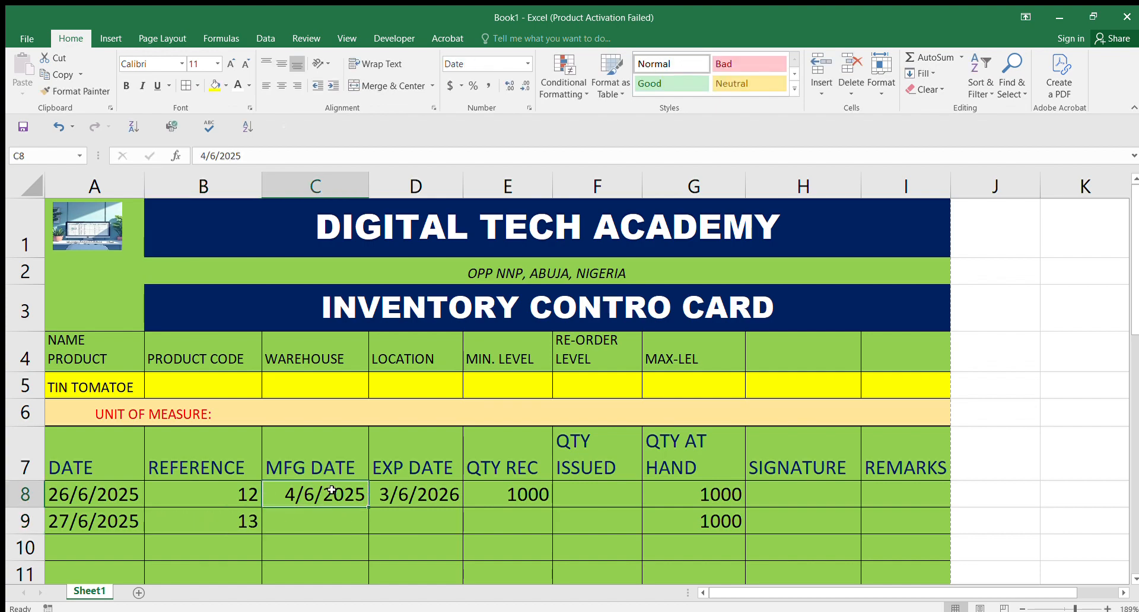
{"action": "key", "text": "ctrl+c"}
{"action": "left_click", "coordinate": [318, 518]}
{"action": "key", "text": "ctrl+v"}
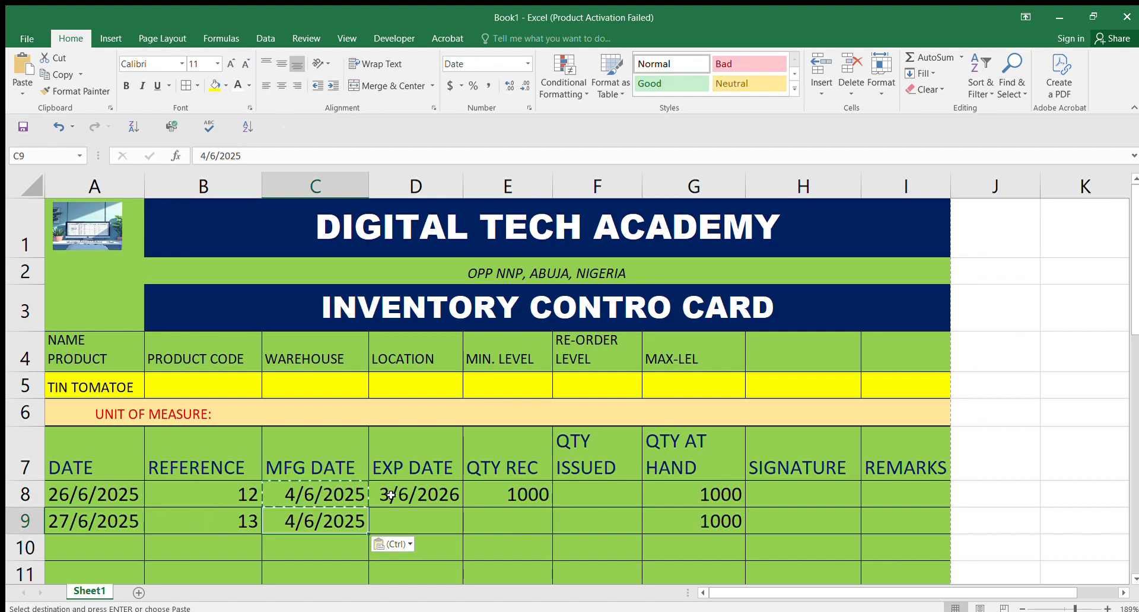
{"action": "left_click", "coordinate": [398, 492]}
{"action": "key", "text": "ctrl+v"}
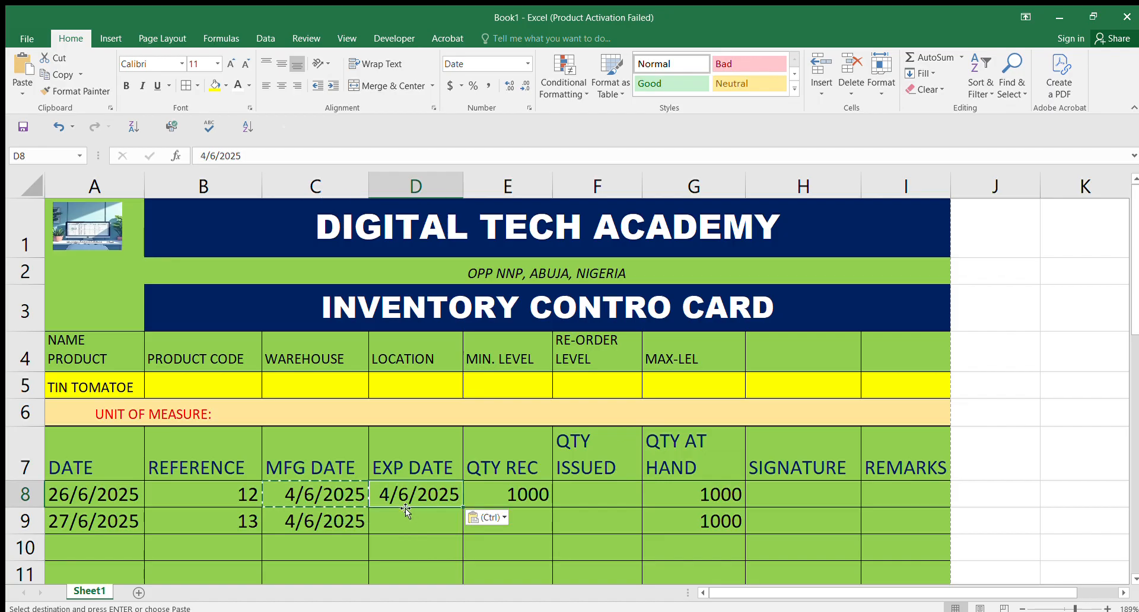
{"action": "key", "text": "ctrl+z"}
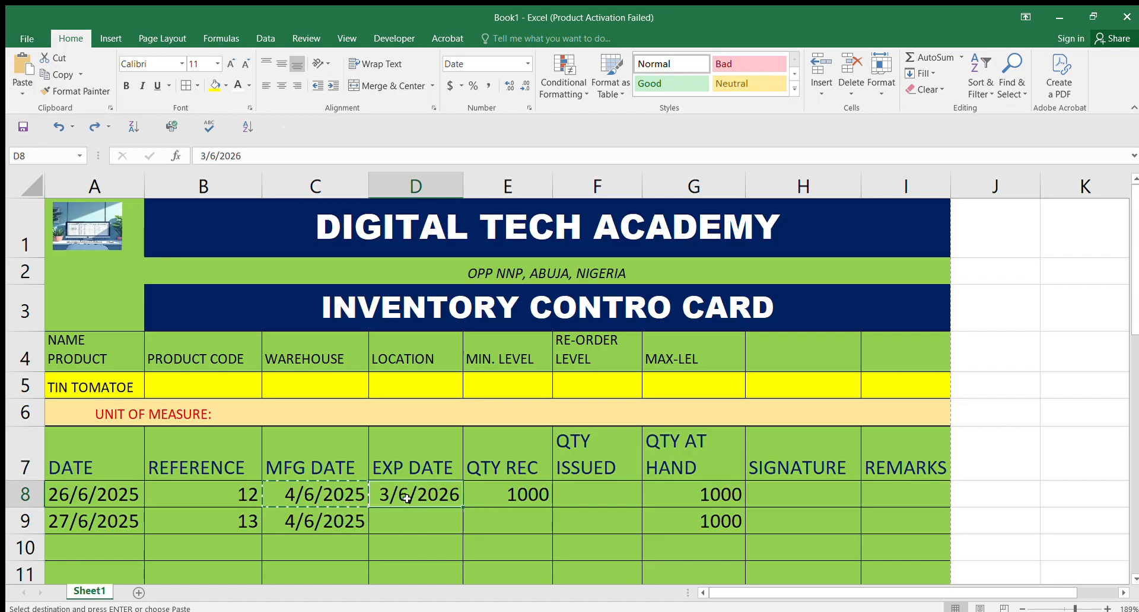
{"action": "key", "text": "ctrl+c"}
{"action": "left_click", "coordinate": [419, 527]}
{"action": "key", "text": "ctrl+c"}
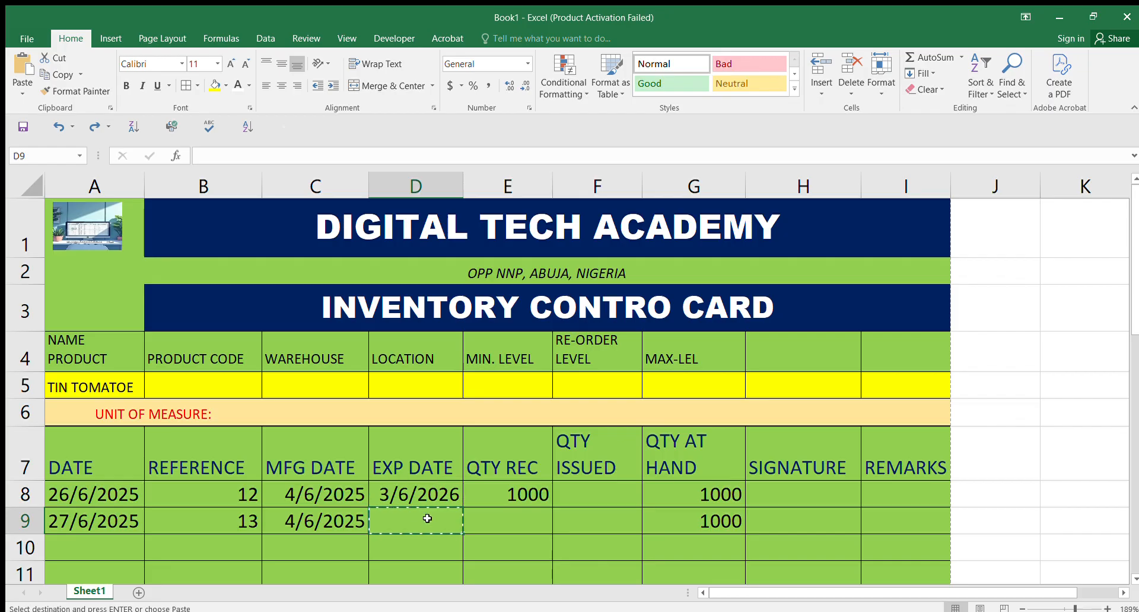
Copy the expiry date from D8 into D9.
{"action": "left_click", "coordinate": [397, 496]}
{"action": "key", "text": "ctrl+c"}
{"action": "left_click", "coordinate": [407, 517]}
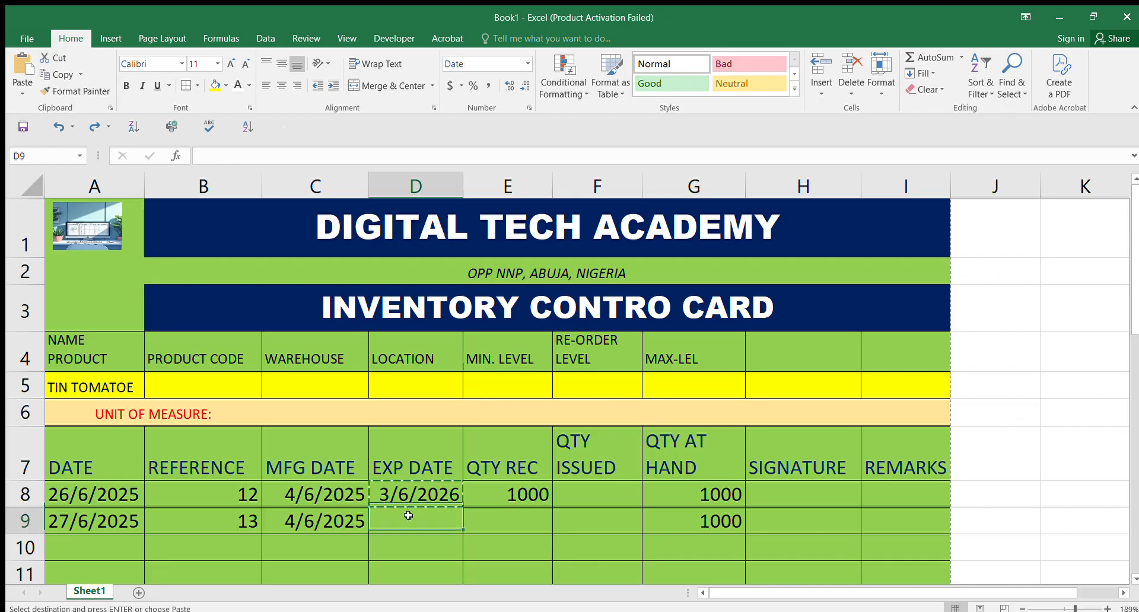
{"action": "key", "text": "ctrl+v"}
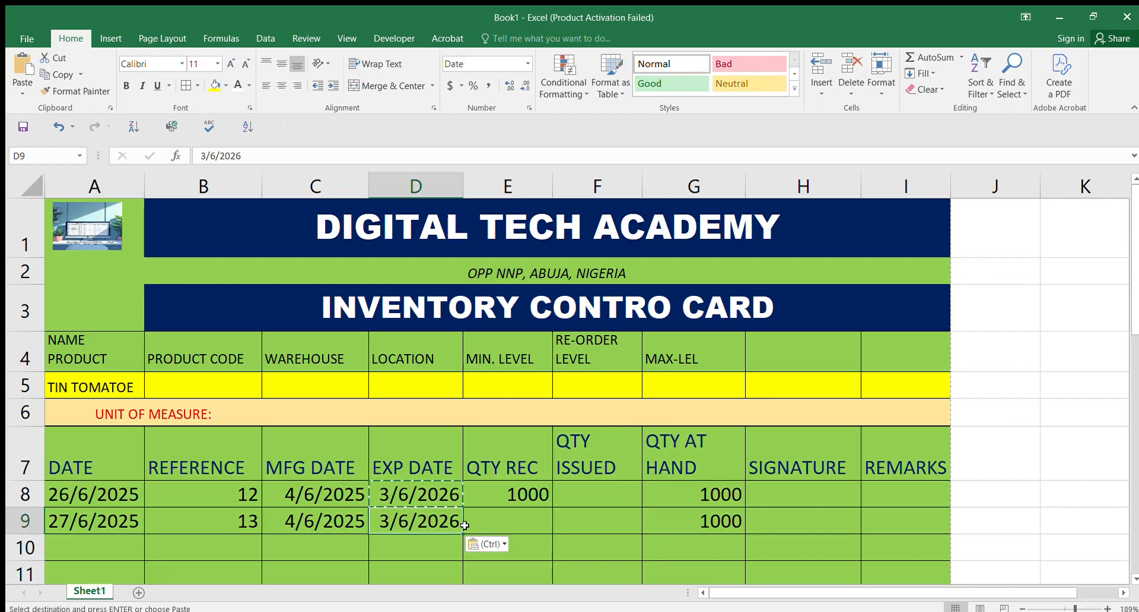
Enter 200 as the quantity issued in F9.
{"action": "left_click", "coordinate": [530, 518]}
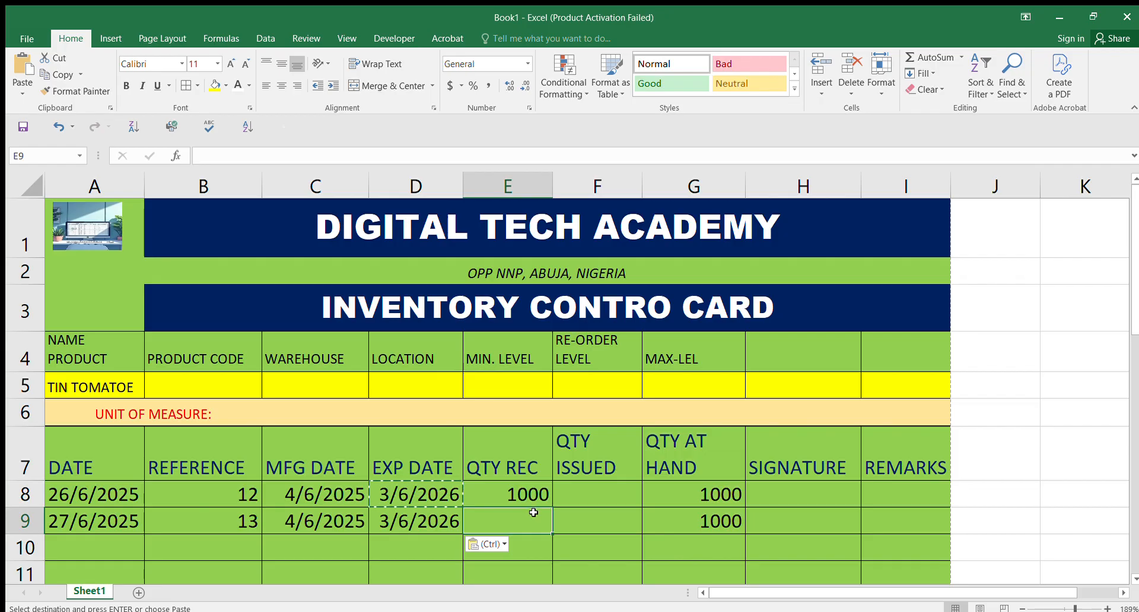
{"action": "left_click", "coordinate": [601, 519]}
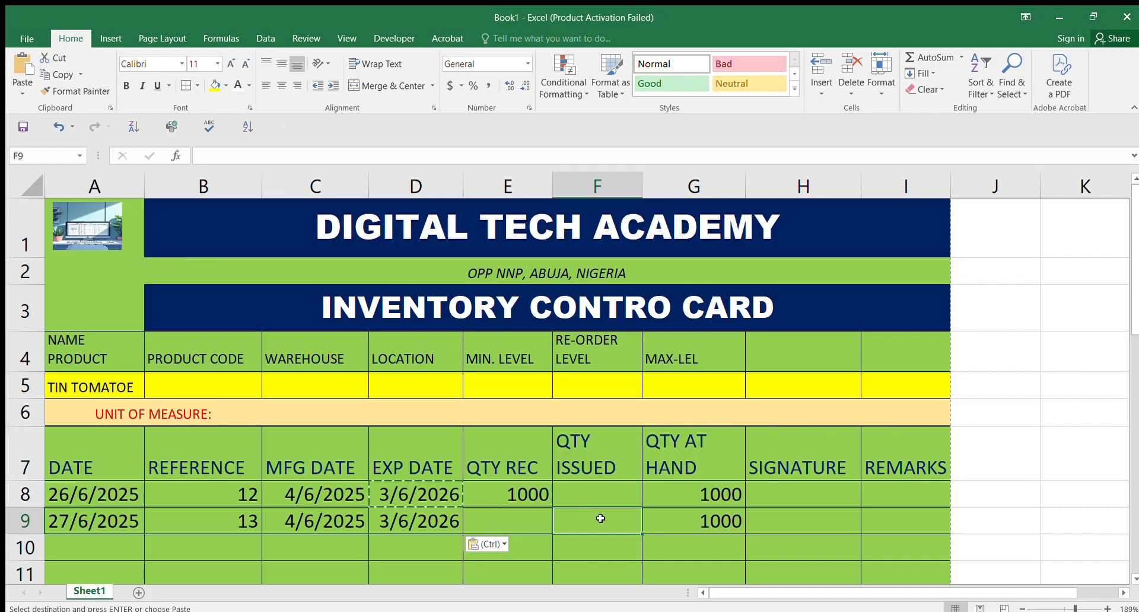
{"action": "type", "text": "200"}
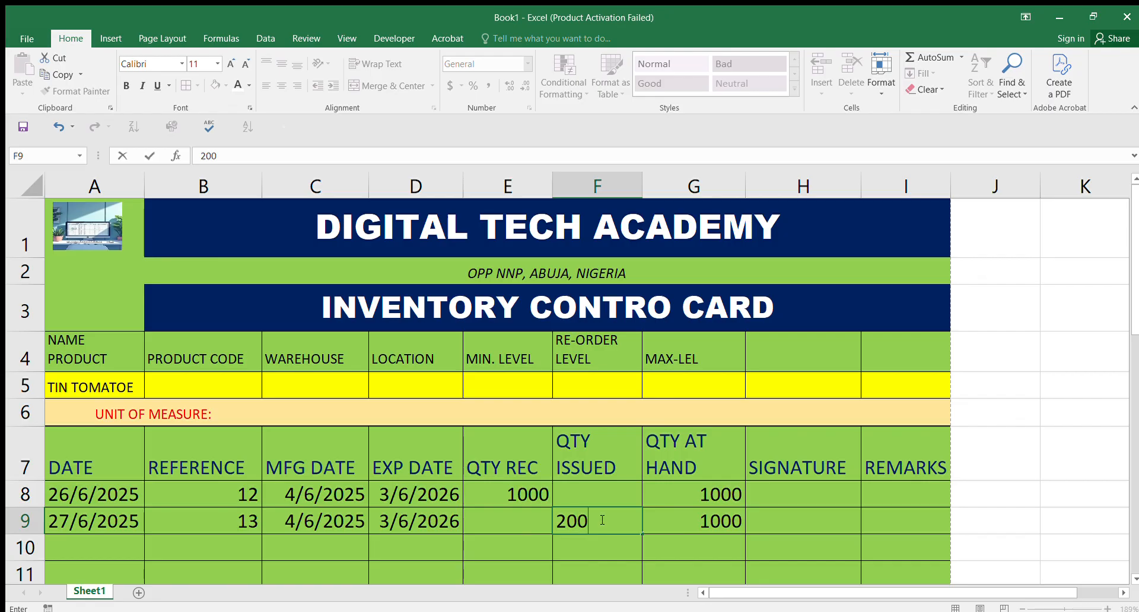
{"action": "key", "text": "Return"}
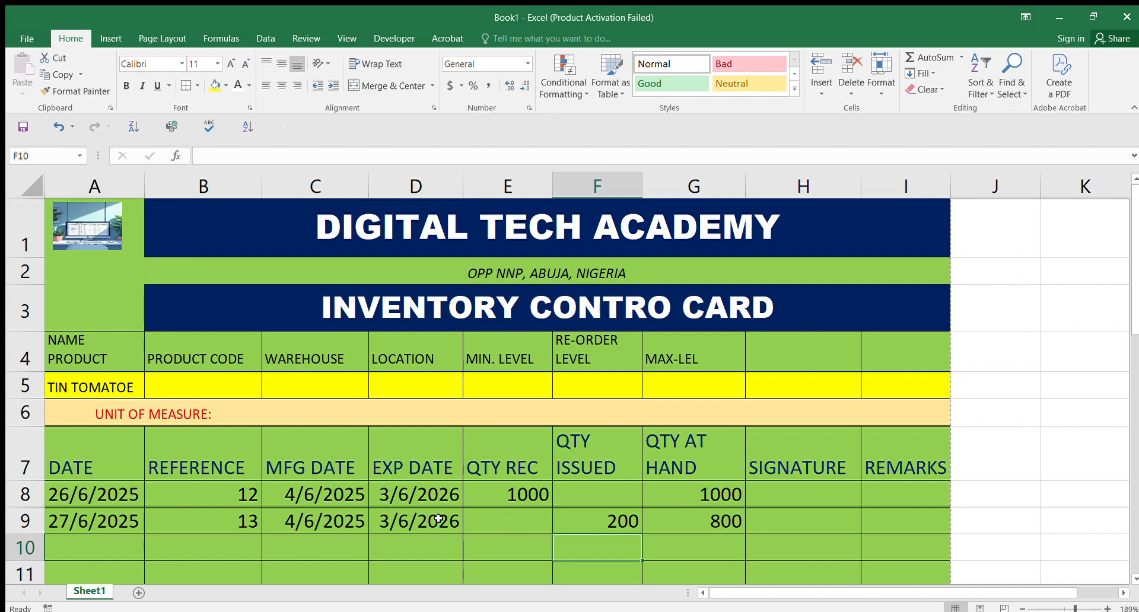
Try filling the quantity at hand formula from G9 down to G20, and undo the fill.
{"action": "left_click", "coordinate": [731, 516]}
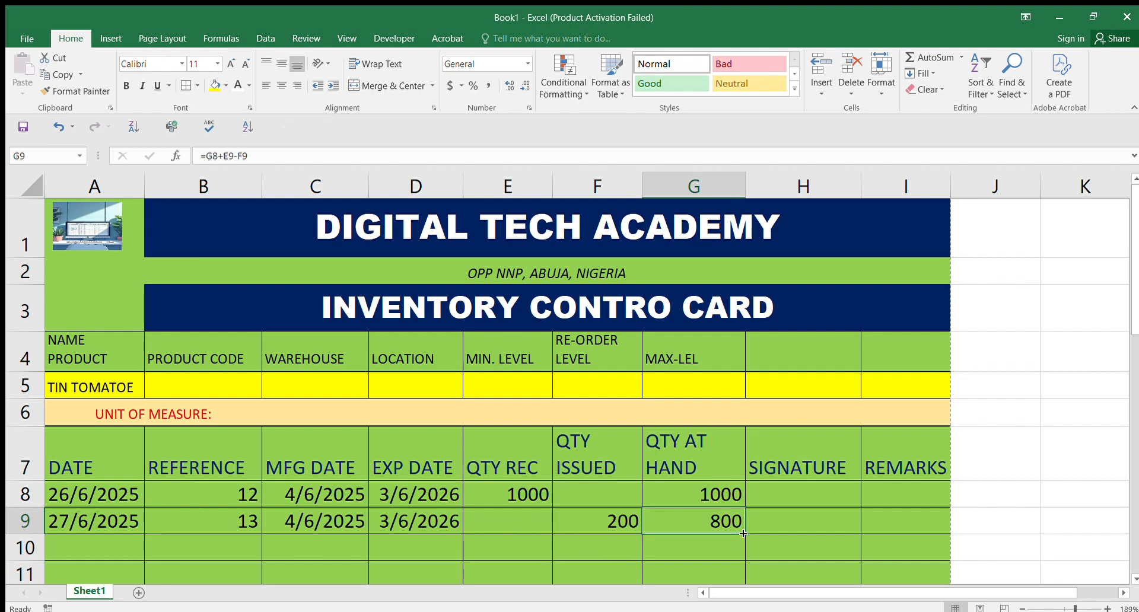
{"action": "left_click_drag", "start_coordinate": [743, 534], "coordinate": [712, 320]}
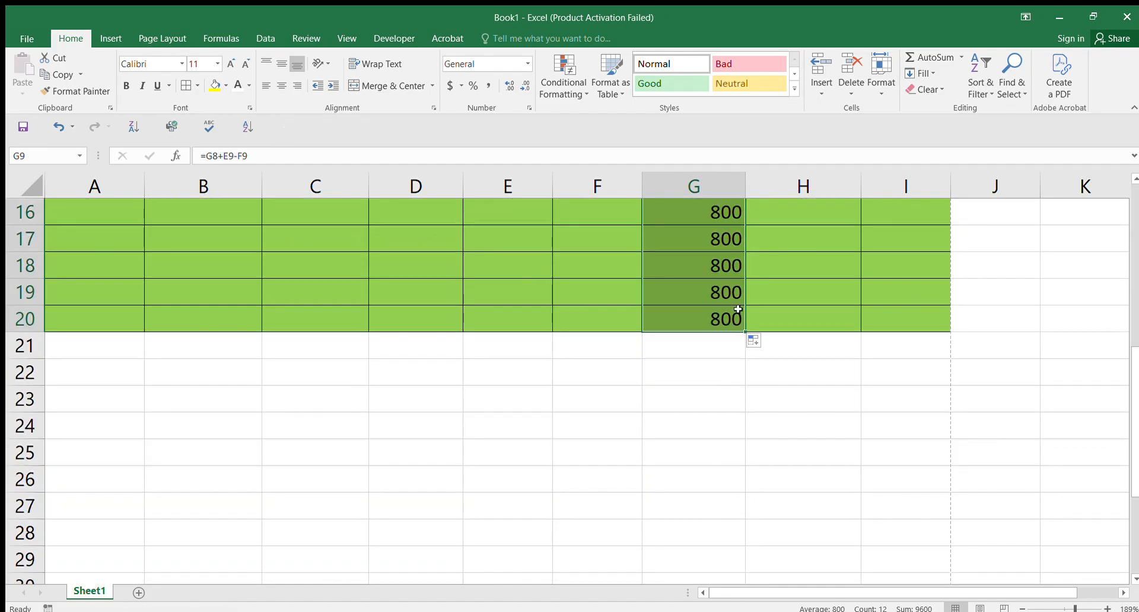
{"action": "scroll", "coordinate": [747, 308], "scroll_direction": "up", "scroll_amount": 3}
{"action": "scroll", "coordinate": [742, 323], "scroll_direction": "down", "scroll_amount": 2}
{"action": "scroll", "coordinate": [744, 324], "scroll_direction": "up", "scroll_amount": 3}
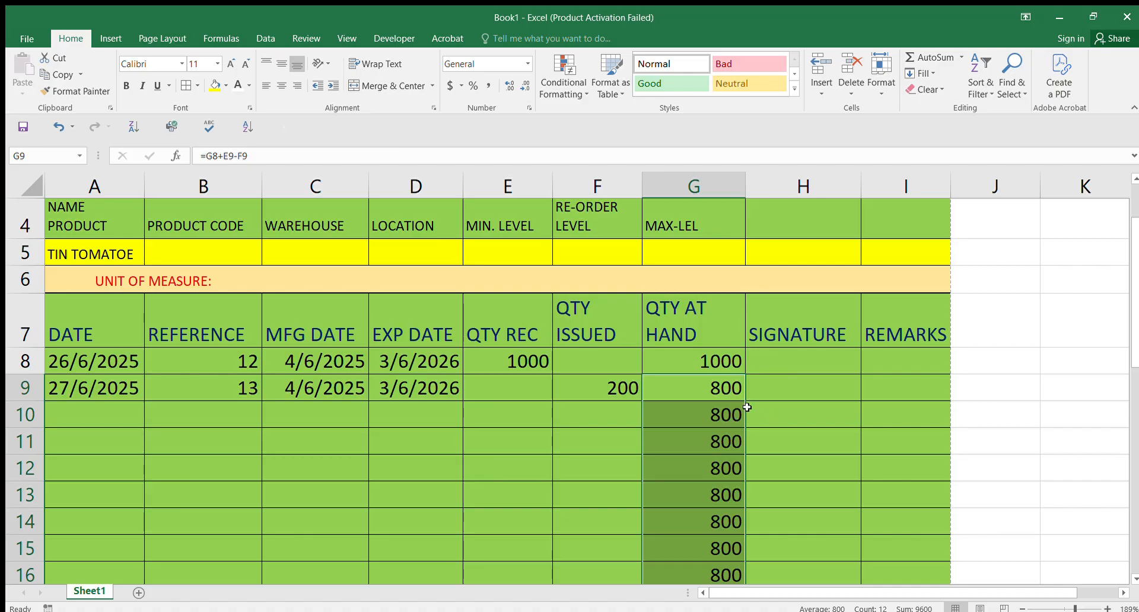
{"action": "key", "text": "ctrl+z"}
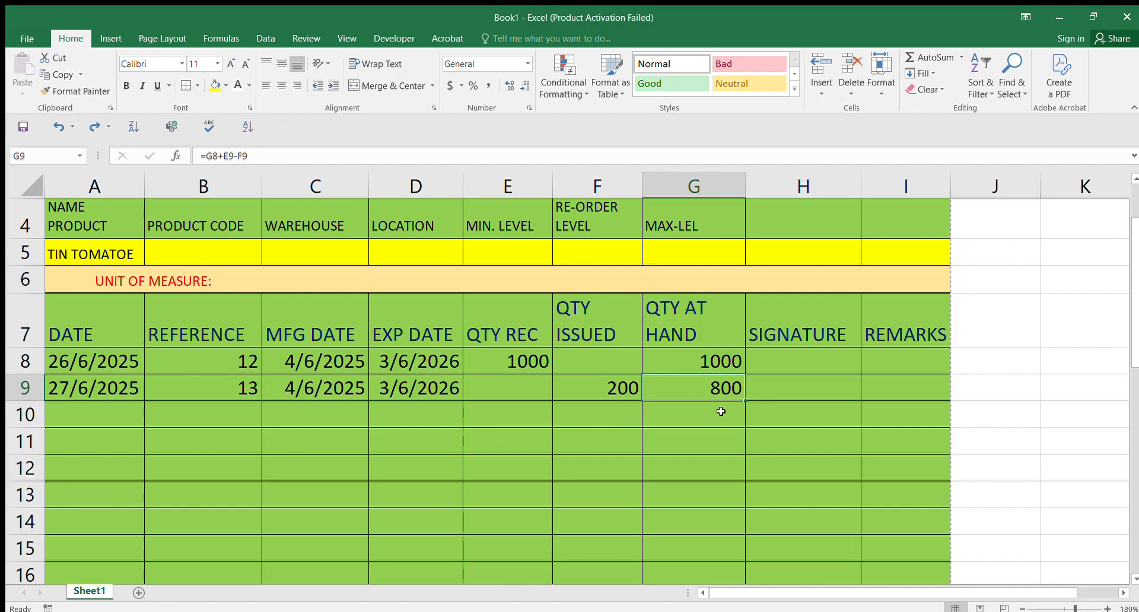
Copy the date from A9 into A10.
{"action": "left_click", "coordinate": [83, 391]}
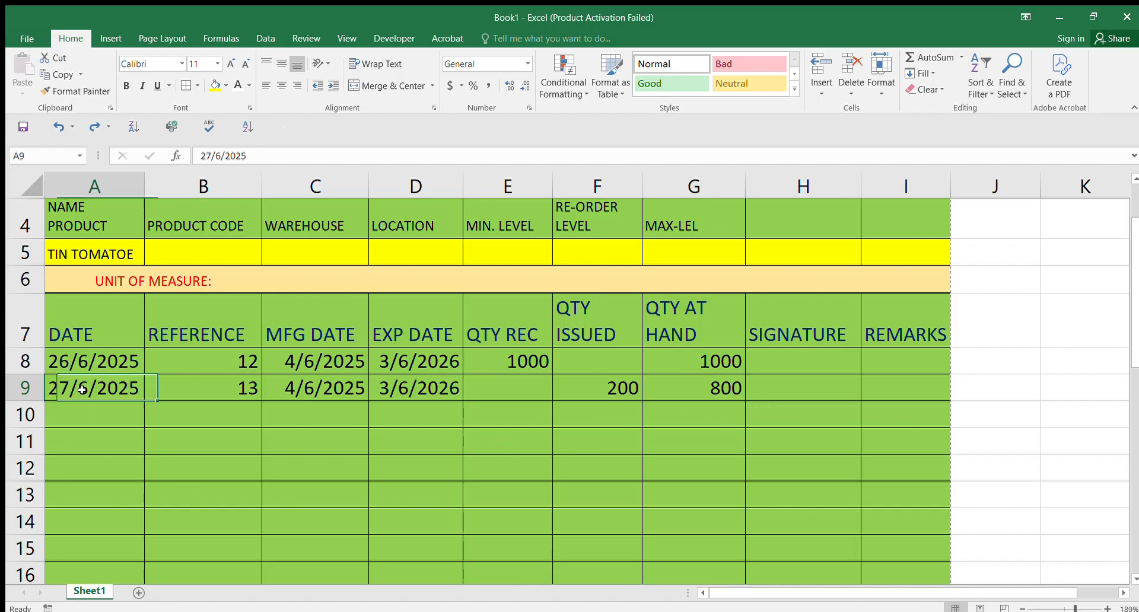
{"action": "key", "text": "ctrl+c"}
{"action": "left_click", "coordinate": [79, 410]}
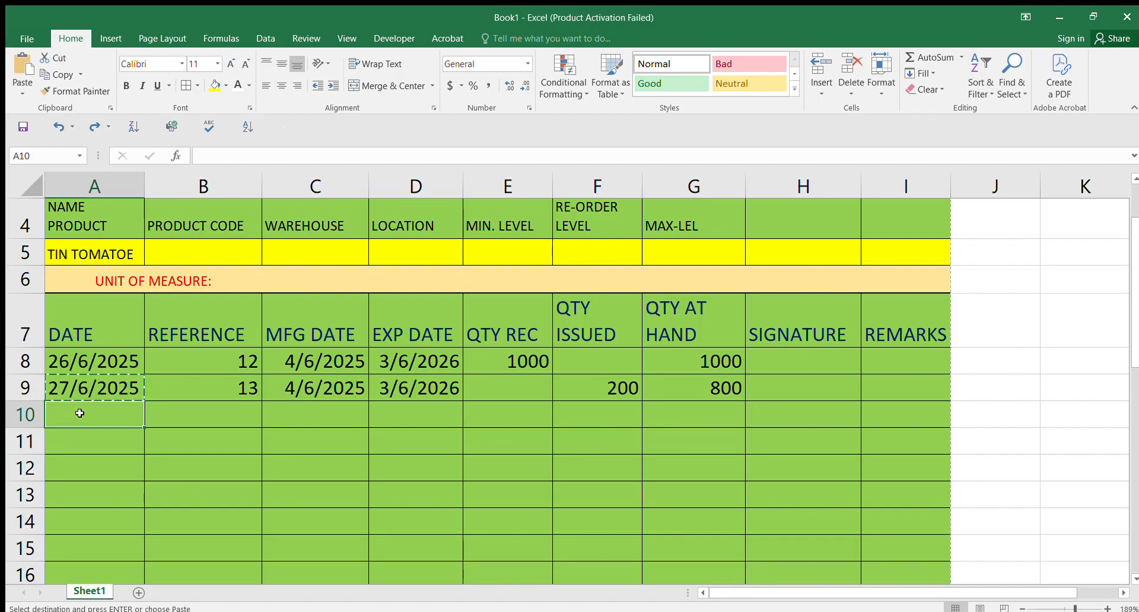
{"action": "key", "text": "ctrl+v"}
Enter 0043 as the reference in B10.
{"action": "left_click", "coordinate": [215, 415]}
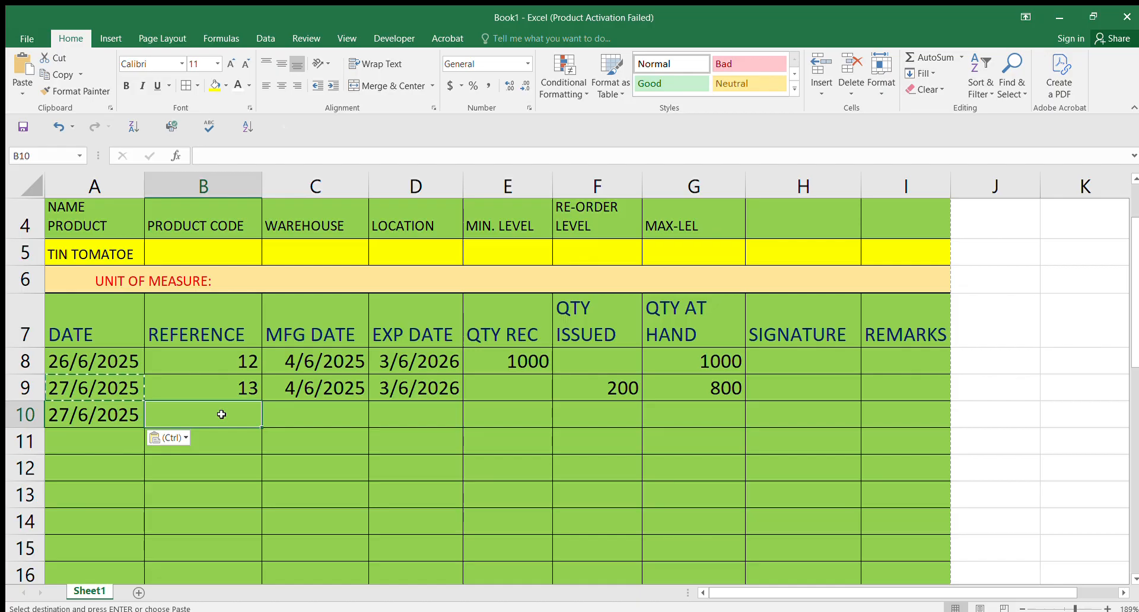
{"action": "type", "text": "004"}
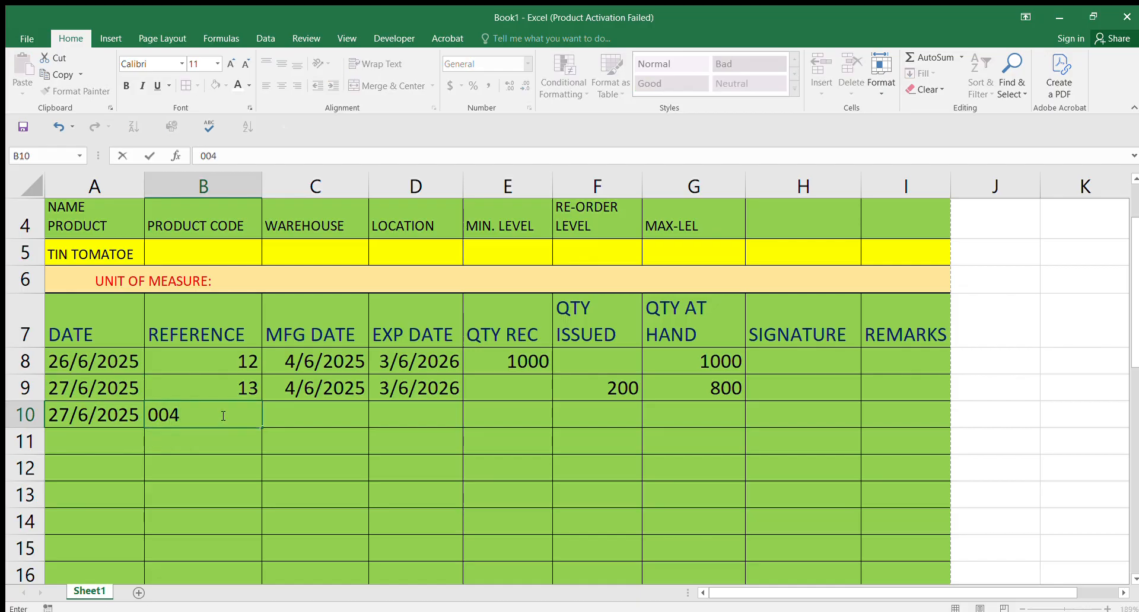
{"action": "type", "text": "3"}
{"action": "left_click", "coordinate": [324, 407]}
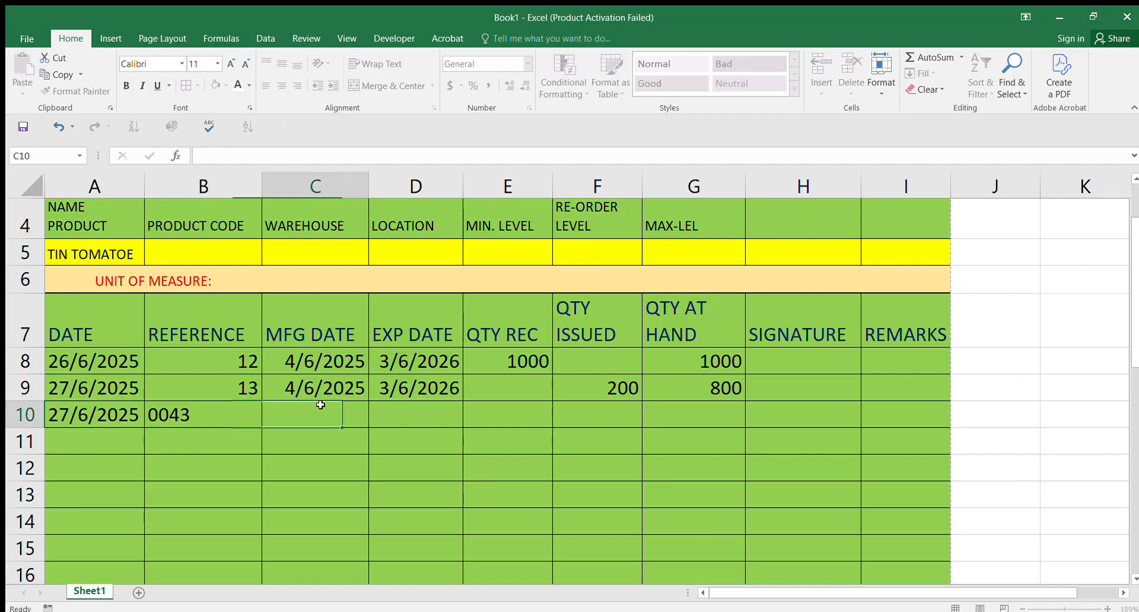
Copy the manufacturing date from C9 into C10 and the expiry date from D9 into D10.
{"action": "left_click", "coordinate": [326, 386]}
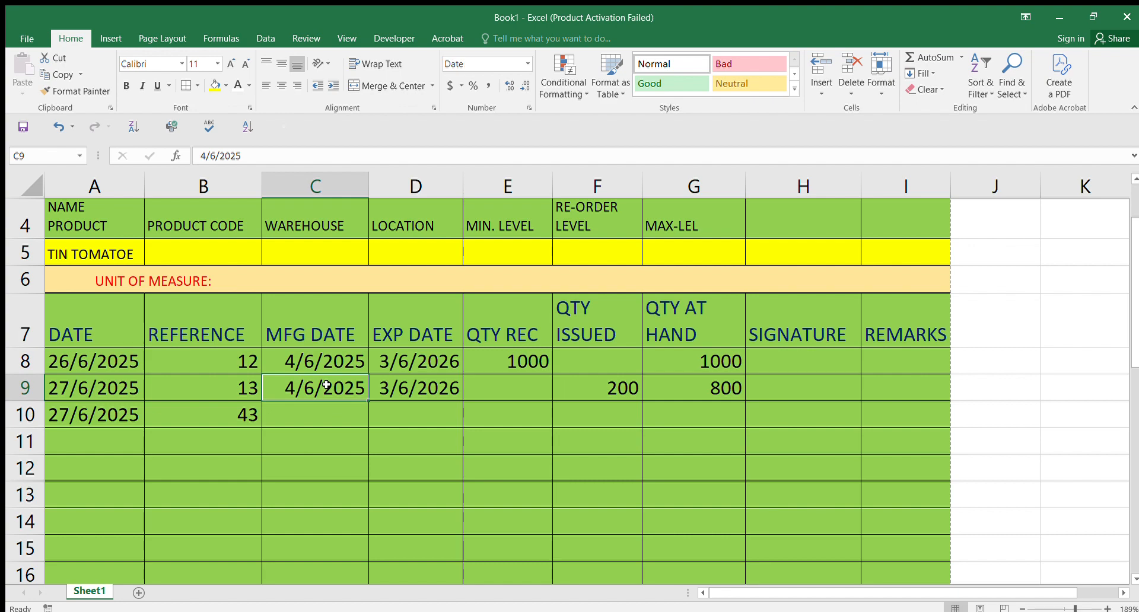
{"action": "key", "text": "ctrl+c"}
{"action": "left_click", "coordinate": [314, 410]}
{"action": "key", "text": "ctrl+v"}
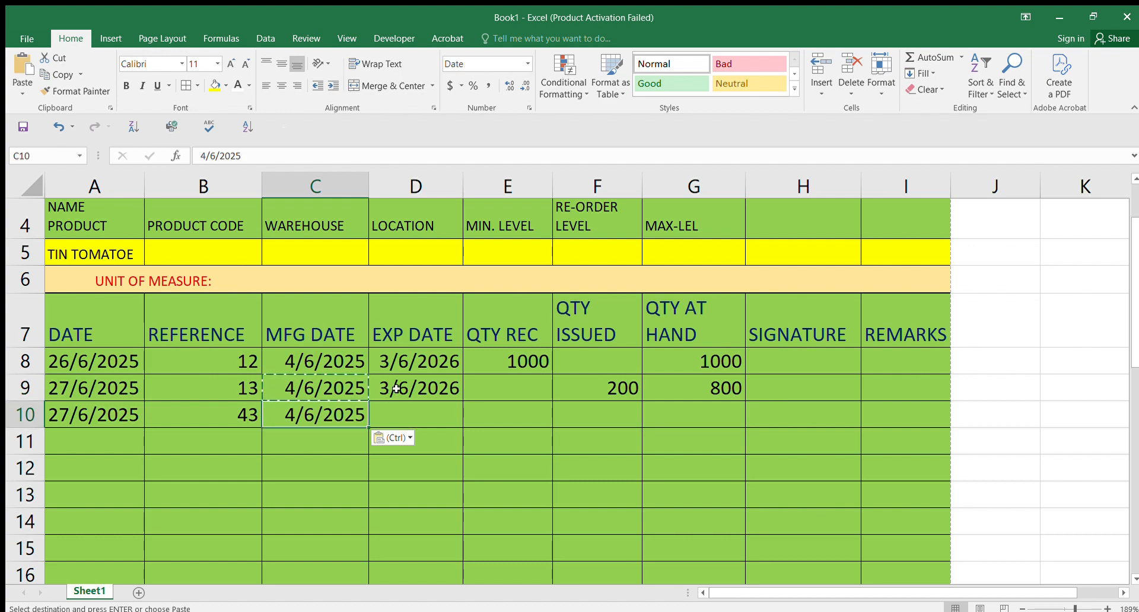
{"action": "left_click", "coordinate": [396, 388]}
{"action": "key", "text": "ctrl+c"}
{"action": "left_click", "coordinate": [408, 412]}
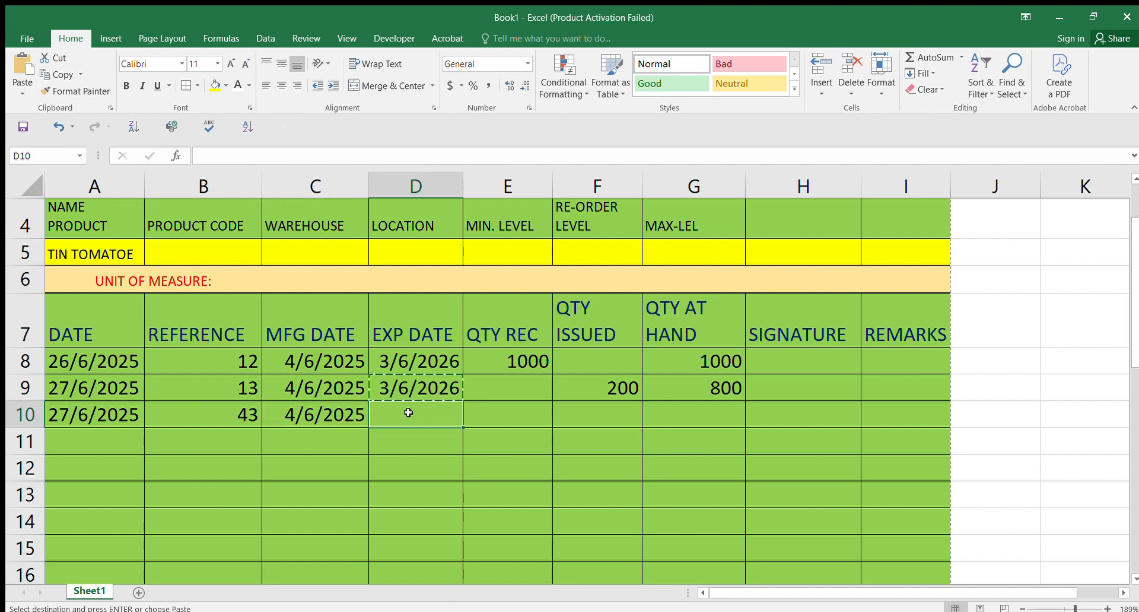
{"action": "key", "text": "ctrl+v"}
Enter 500 as the quantity received in E10.
{"action": "left_click", "coordinate": [518, 413]}
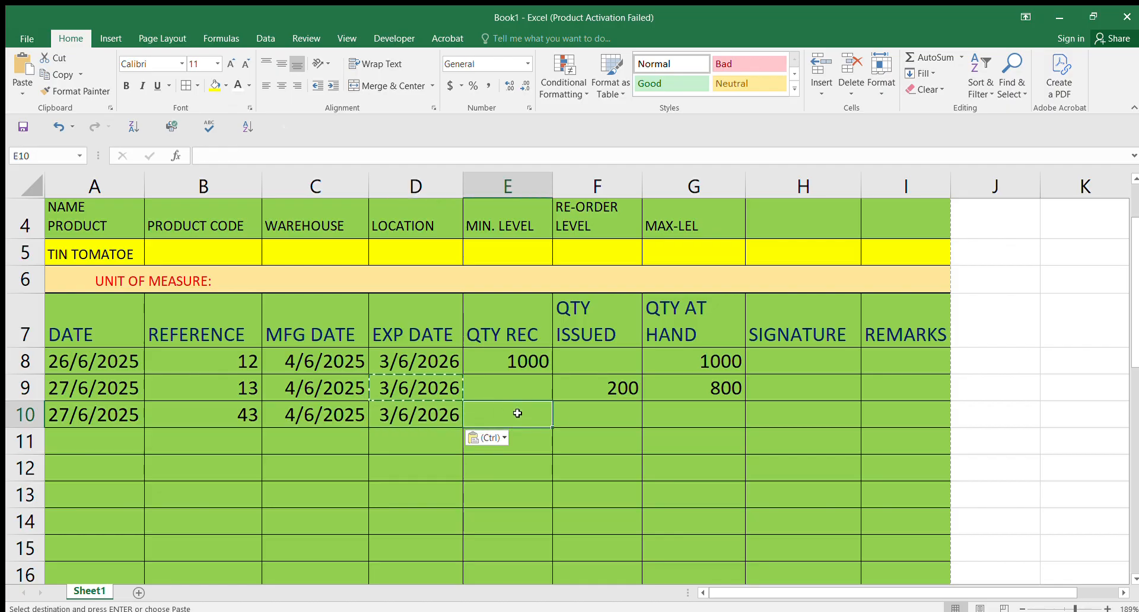
{"action": "type", "text": "500"}
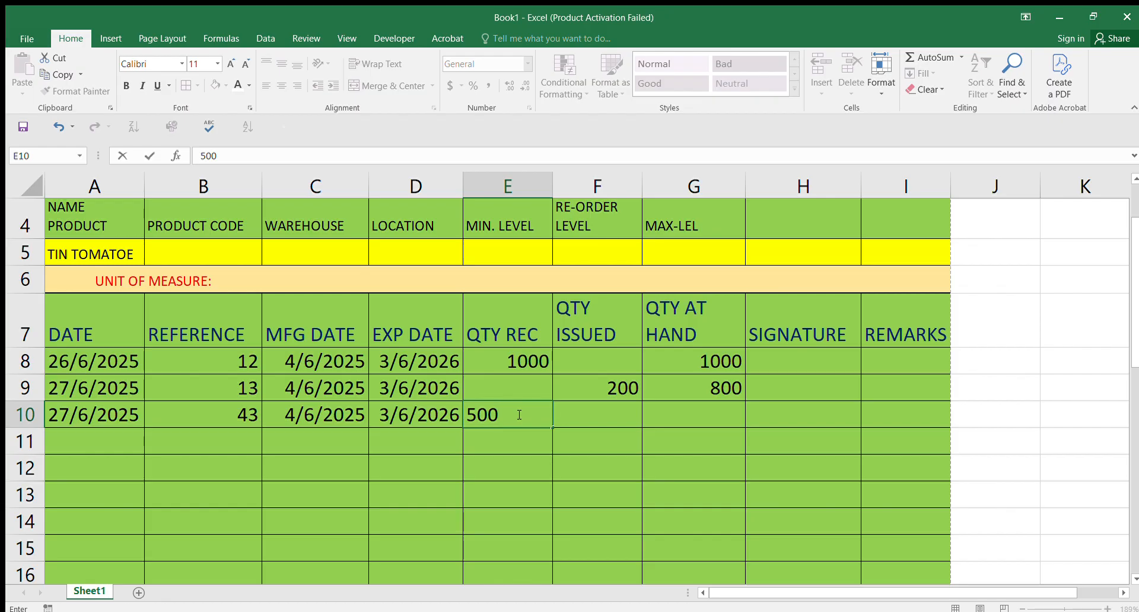
{"action": "left_click", "coordinate": [585, 444]}
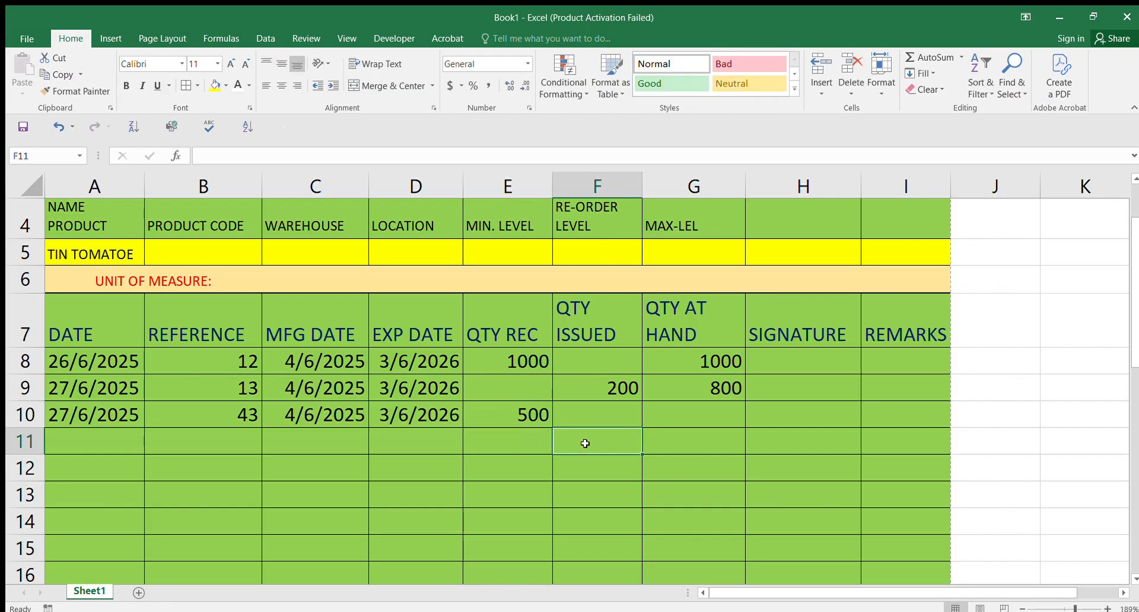
Fill the quantity at hand formula from G9 down to G10 and check the cells it uses.
{"action": "left_click", "coordinate": [719, 388]}
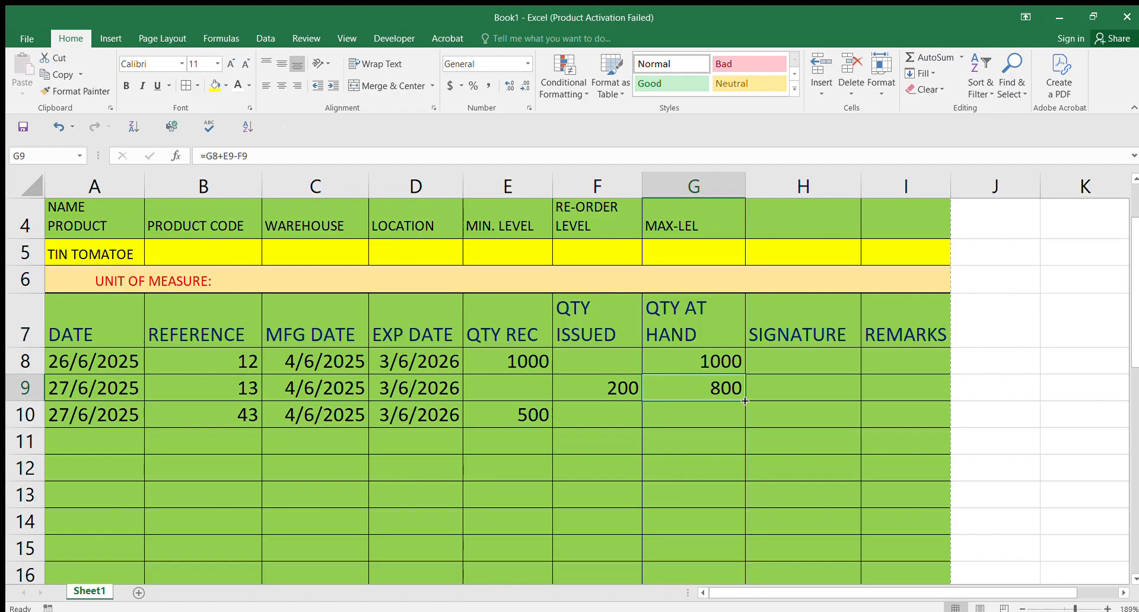
{"action": "left_click_drag", "start_coordinate": [743, 400], "coordinate": [738, 433]}
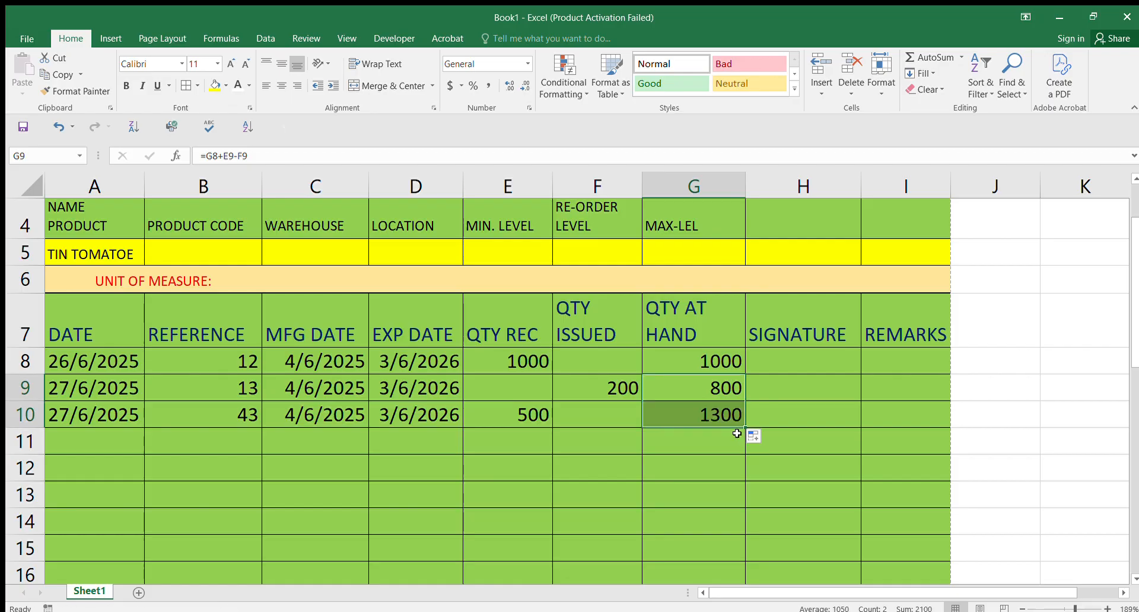
{"action": "left_click", "coordinate": [638, 441]}
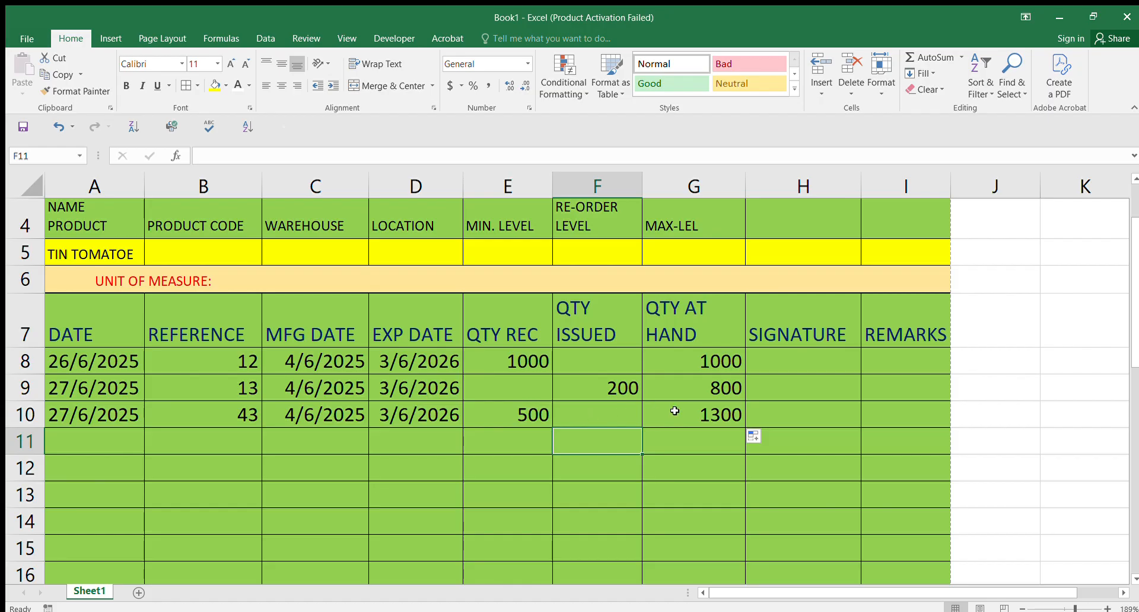
{"action": "left_click", "coordinate": [700, 410]}
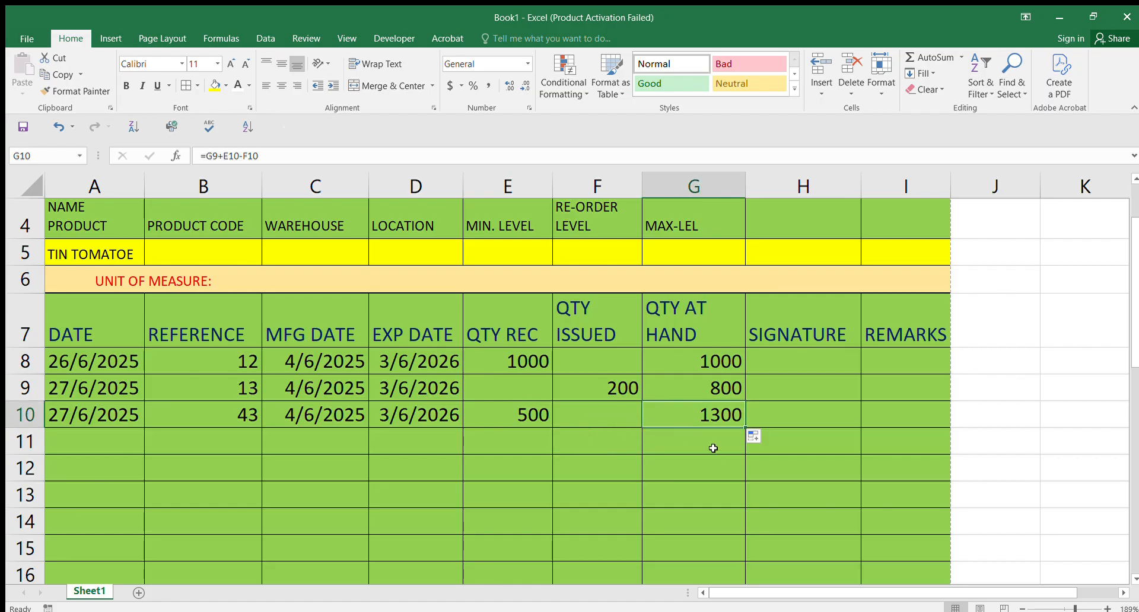
{"action": "left_click", "coordinate": [711, 389]}
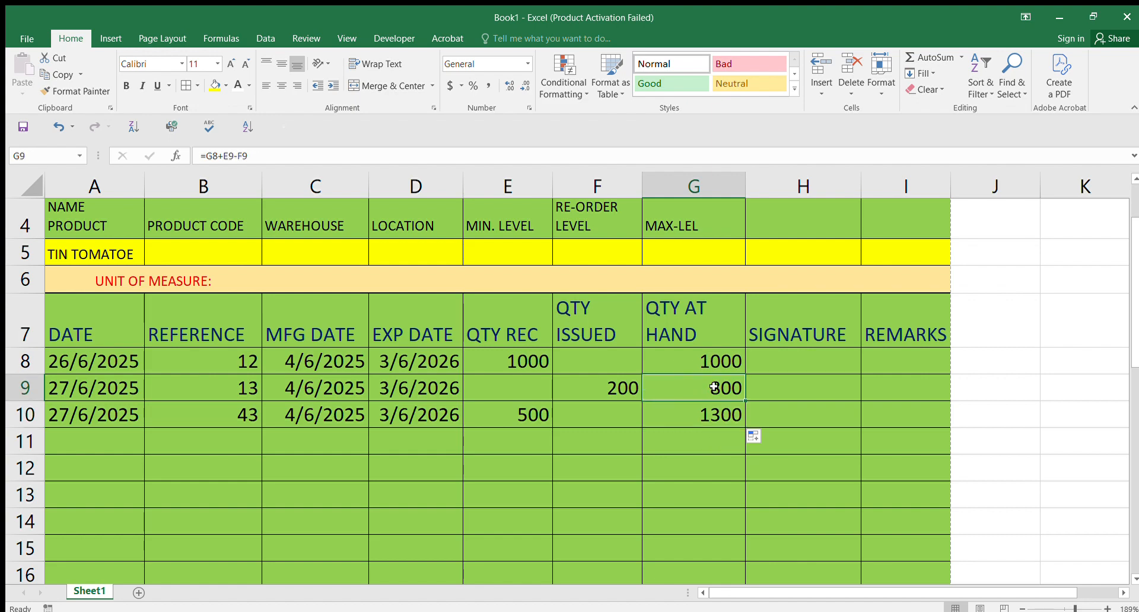
{"action": "left_click", "coordinate": [543, 417]}
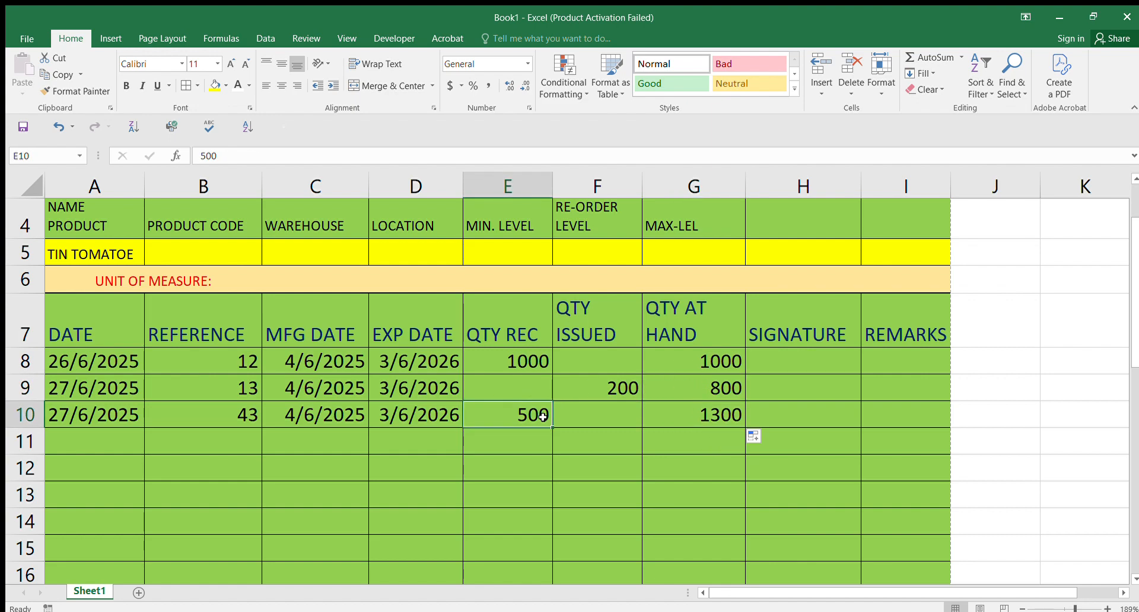
Copy the date from A10 into A11 and enter 0014 as the reference in B11.
{"action": "left_click", "coordinate": [101, 419]}
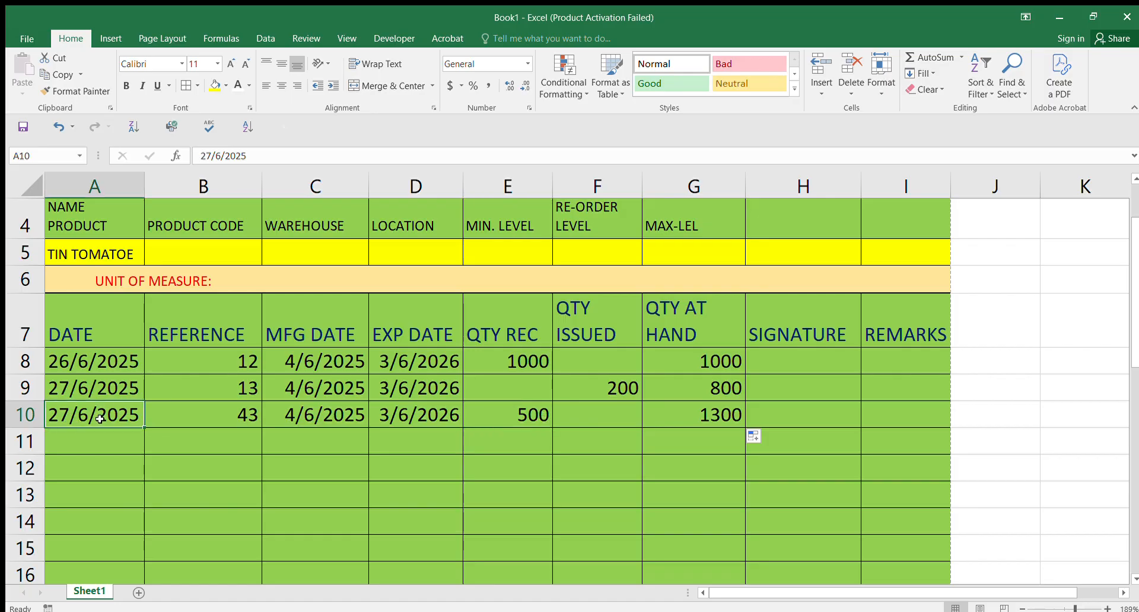
{"action": "key", "text": "ctrl+c"}
{"action": "left_click", "coordinate": [93, 436]}
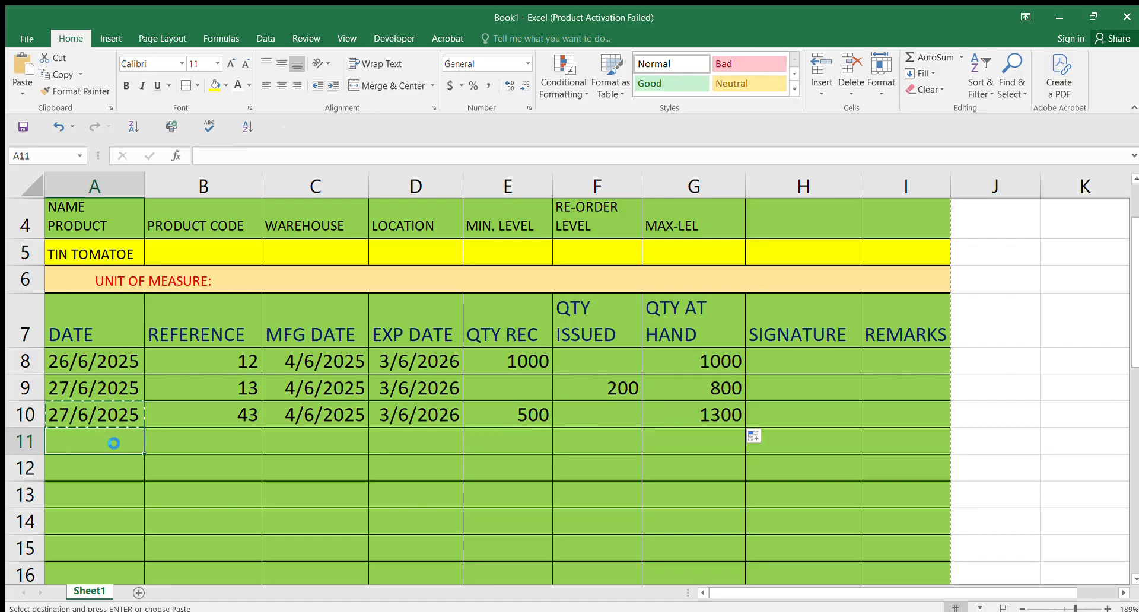
{"action": "key", "text": "ctrl+v"}
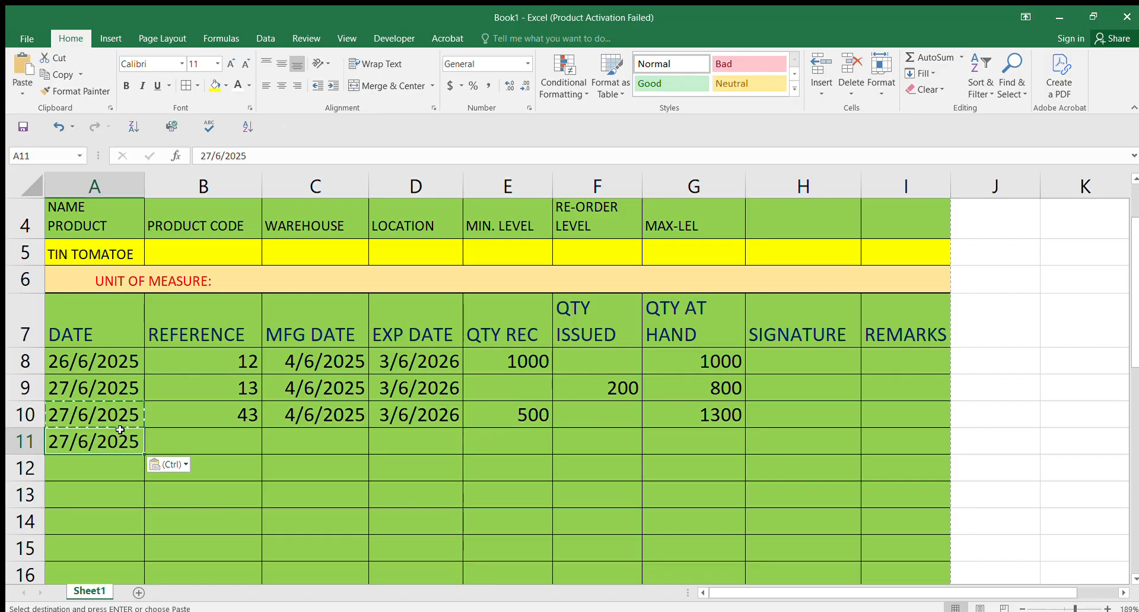
{"action": "left_click", "coordinate": [241, 438]}
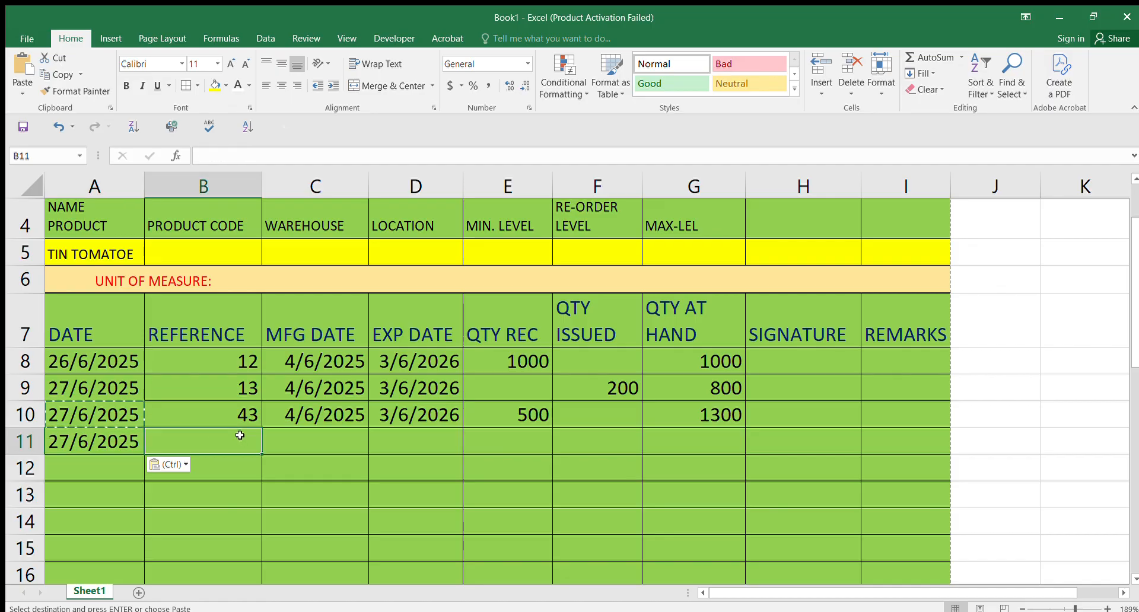
{"action": "key", "text": "Escape"}
{"action": "type", "text": "00"}
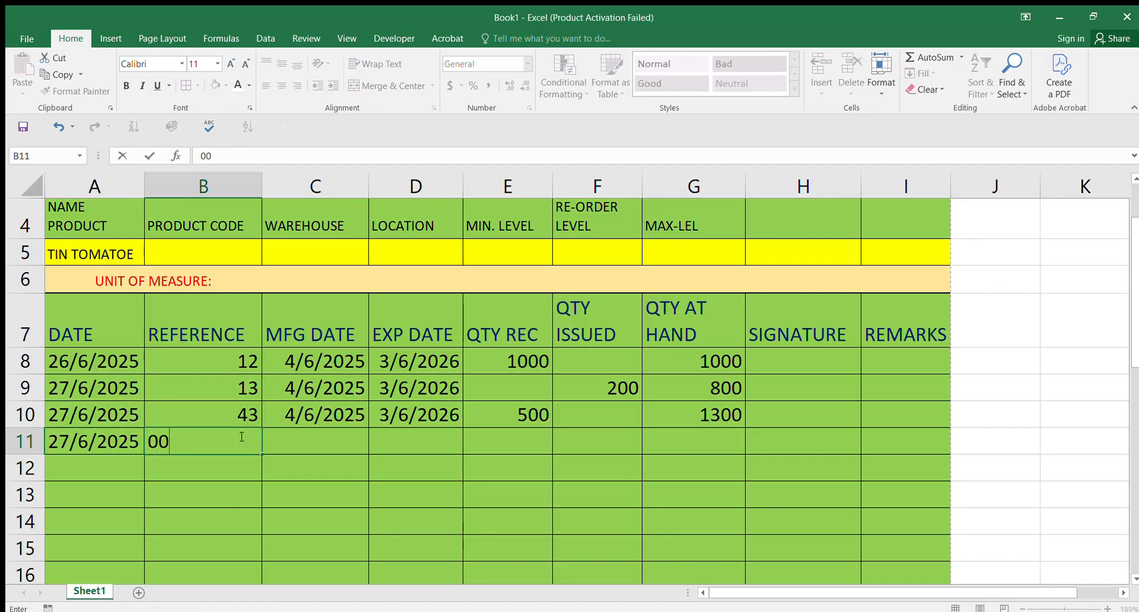
{"action": "type", "text": "14"}
Copy the manufacturing date from C10 into C11 and the expiry date from D10 into D11.
{"action": "left_click", "coordinate": [340, 404]}
{"action": "key", "text": "ctrl+c"}
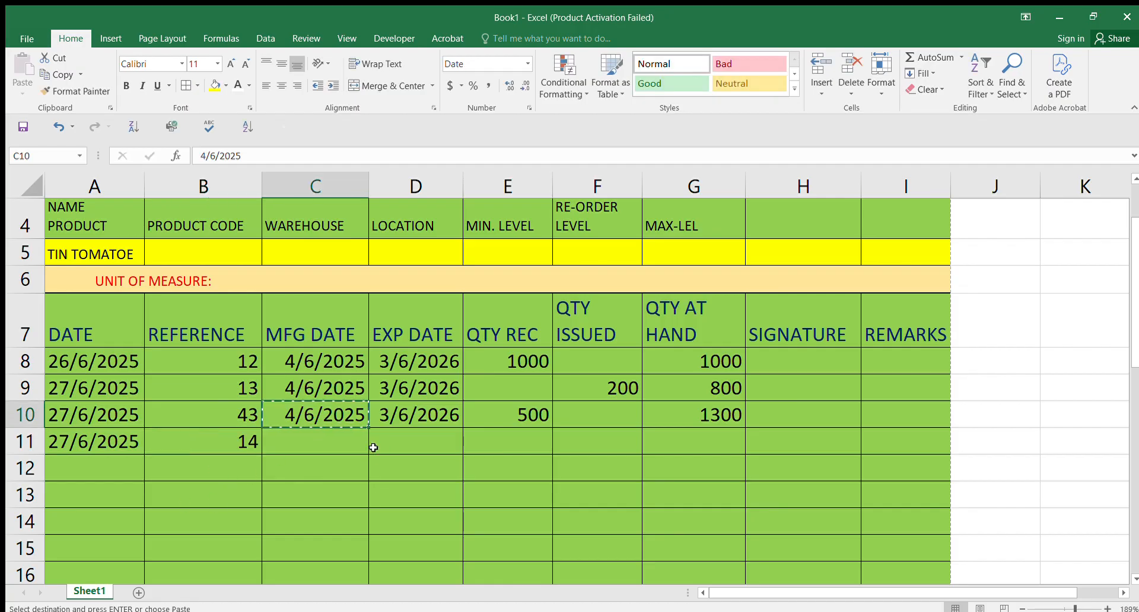
{"action": "left_click", "coordinate": [352, 442]}
{"action": "key", "text": "ctrl+v"}
{"action": "left_click", "coordinate": [422, 412]}
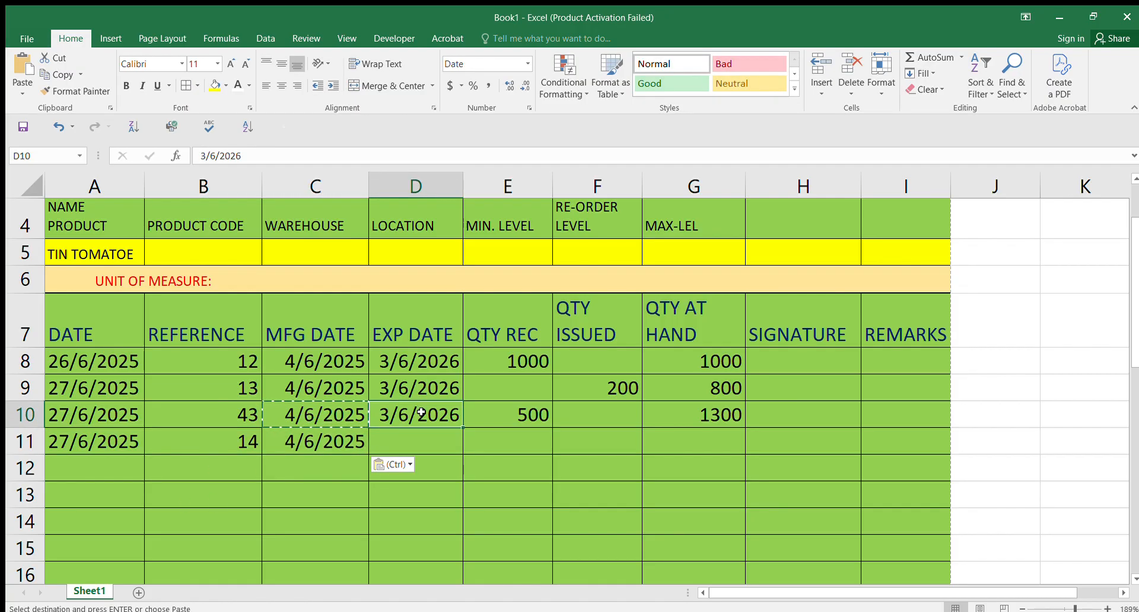
{"action": "key", "text": "ctrl+c"}
{"action": "left_click", "coordinate": [423, 439]}
{"action": "key", "text": "ctrl+v"}
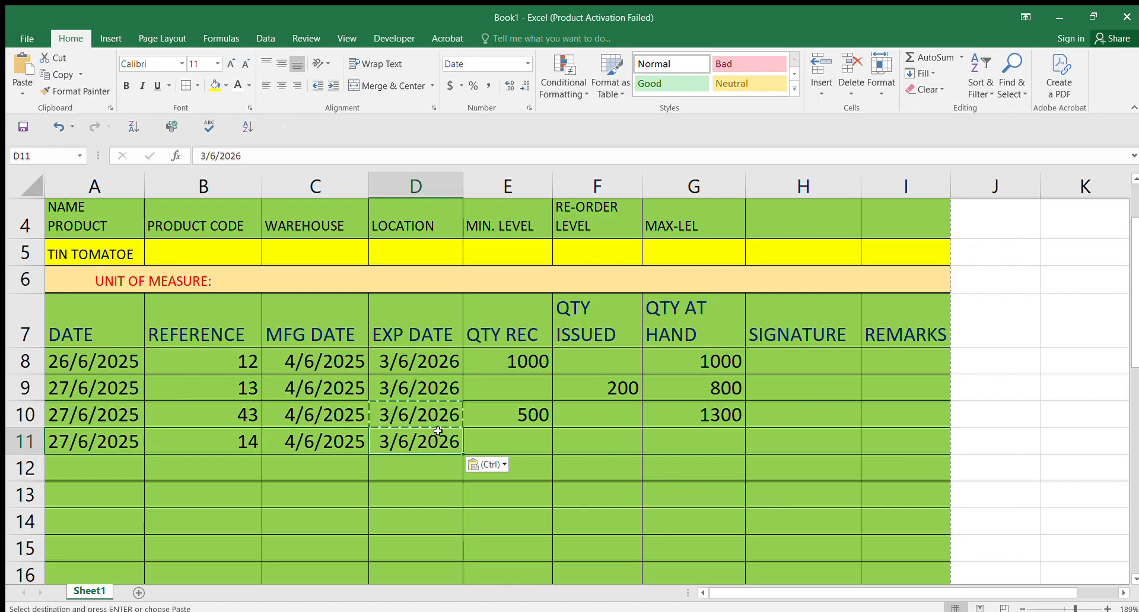
Enter 700 as the quantity issued in F11 and fill the quantity at hand formula from G10 down to G11.
{"action": "left_click", "coordinate": [526, 444]}
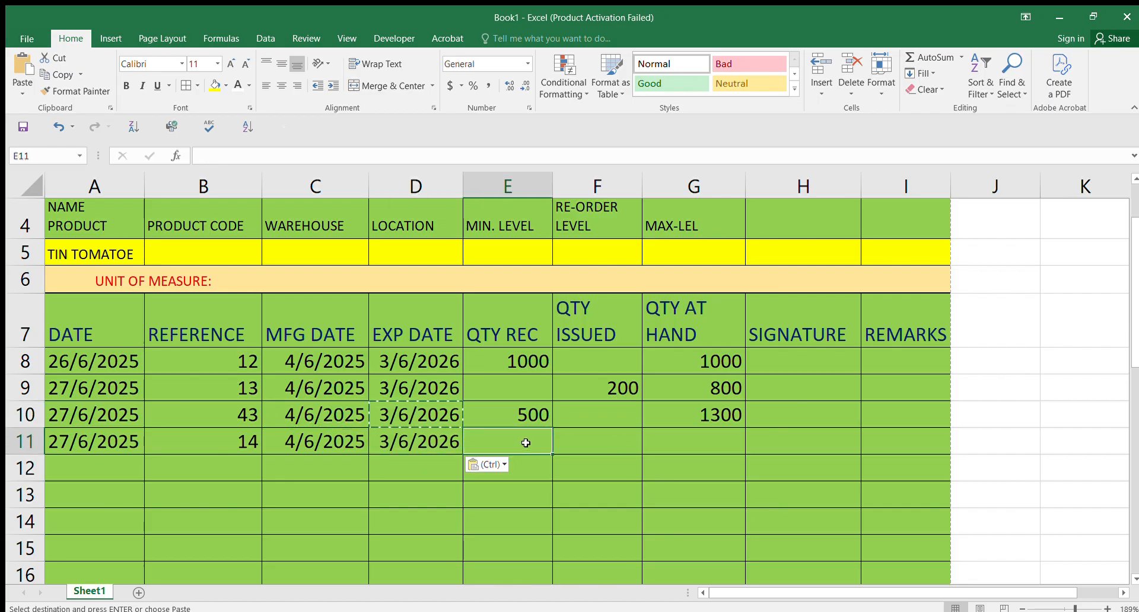
{"action": "left_click", "coordinate": [589, 444]}
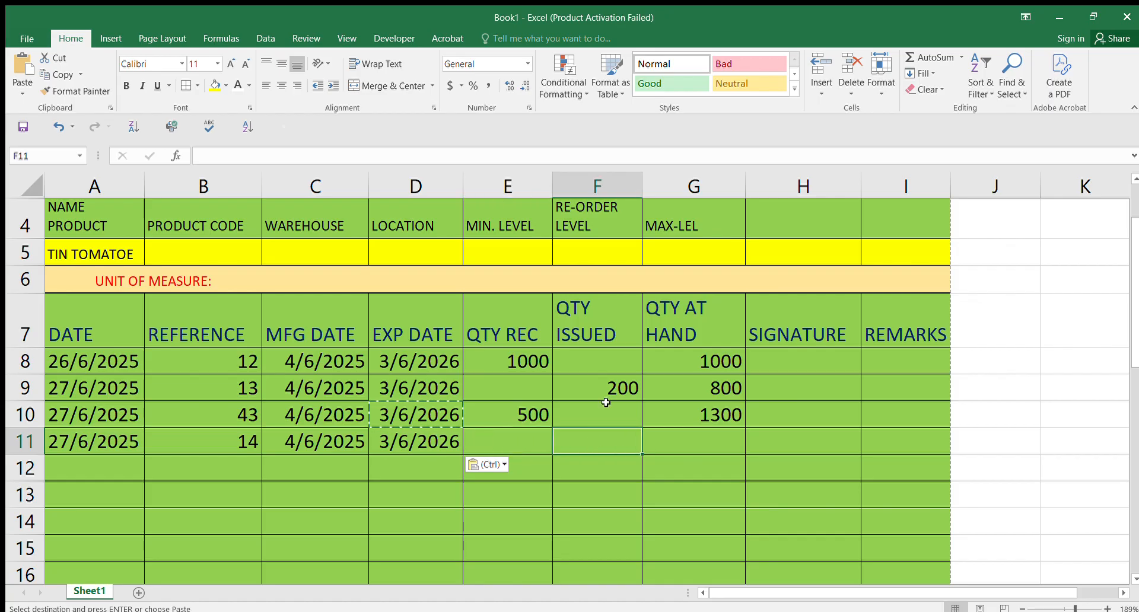
{"action": "type", "text": "70"}
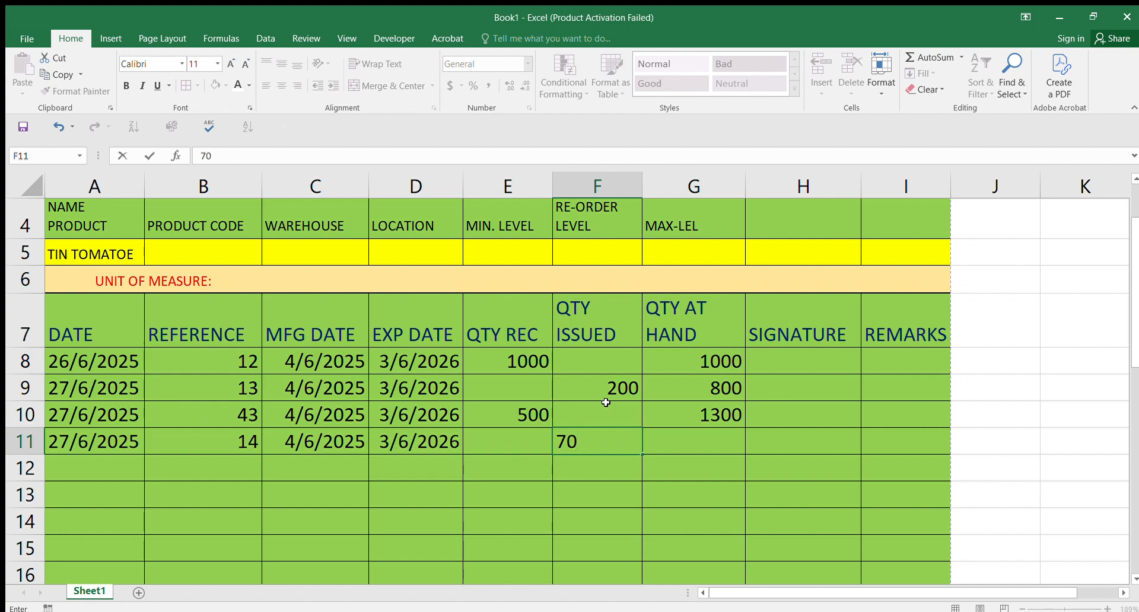
{"action": "type", "text": "0"}
{"action": "key", "text": "Return"}
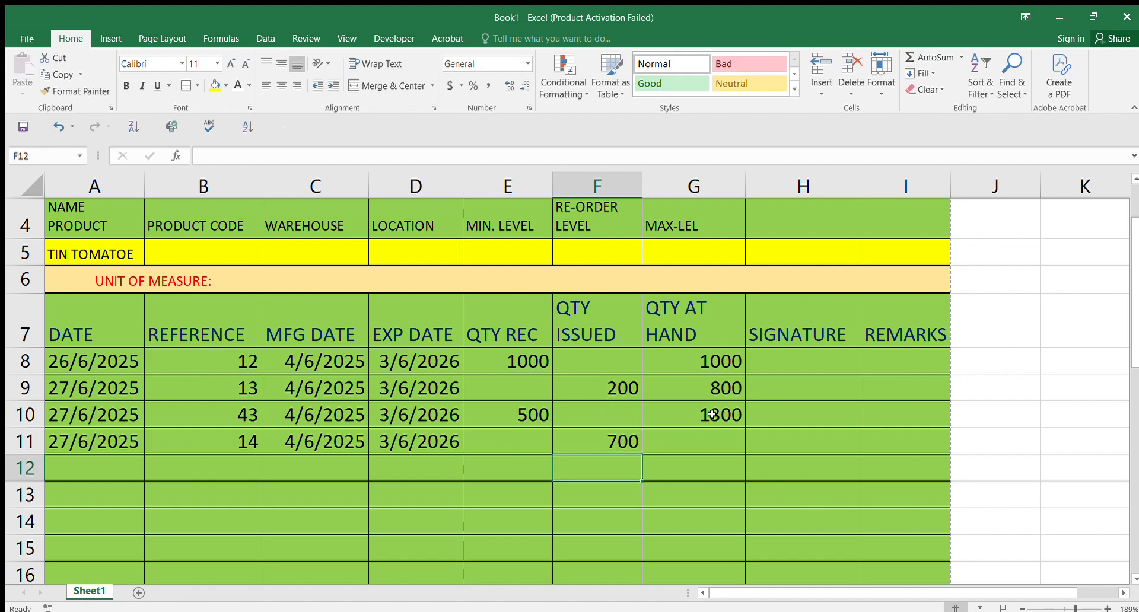
{"action": "left_click", "coordinate": [712, 415]}
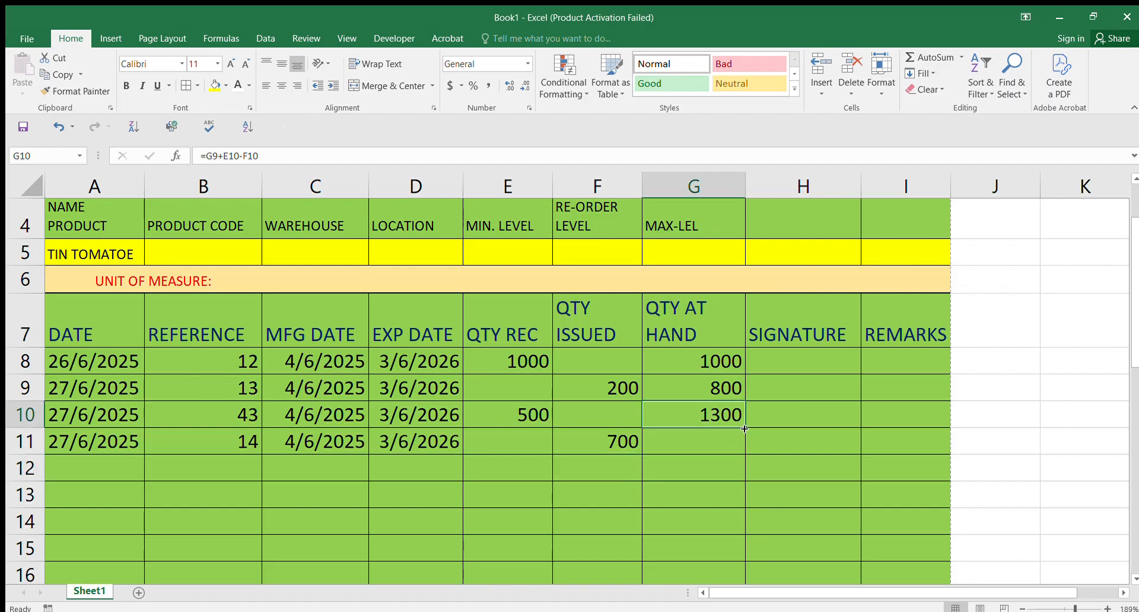
{"action": "left_click_drag", "start_coordinate": [746, 428], "coordinate": [753, 454]}
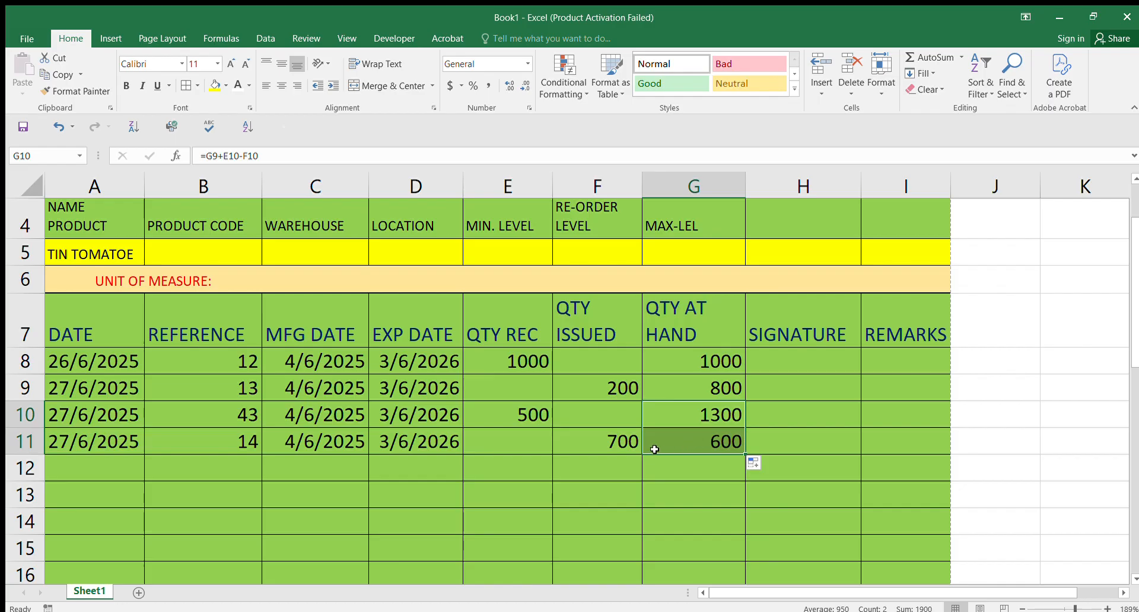
Clear the quantity issued in F11 and the quantity at hand formula in G11.
{"action": "left_click", "coordinate": [618, 441]}
{"action": "key", "text": "BackSpace"}
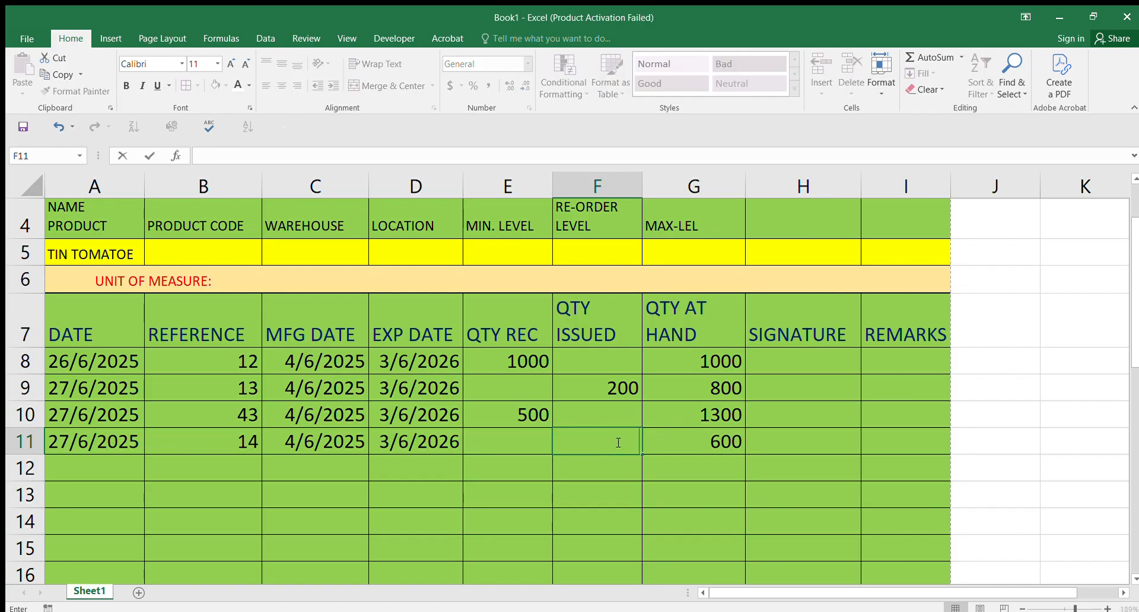
{"action": "left_click", "coordinate": [725, 433]}
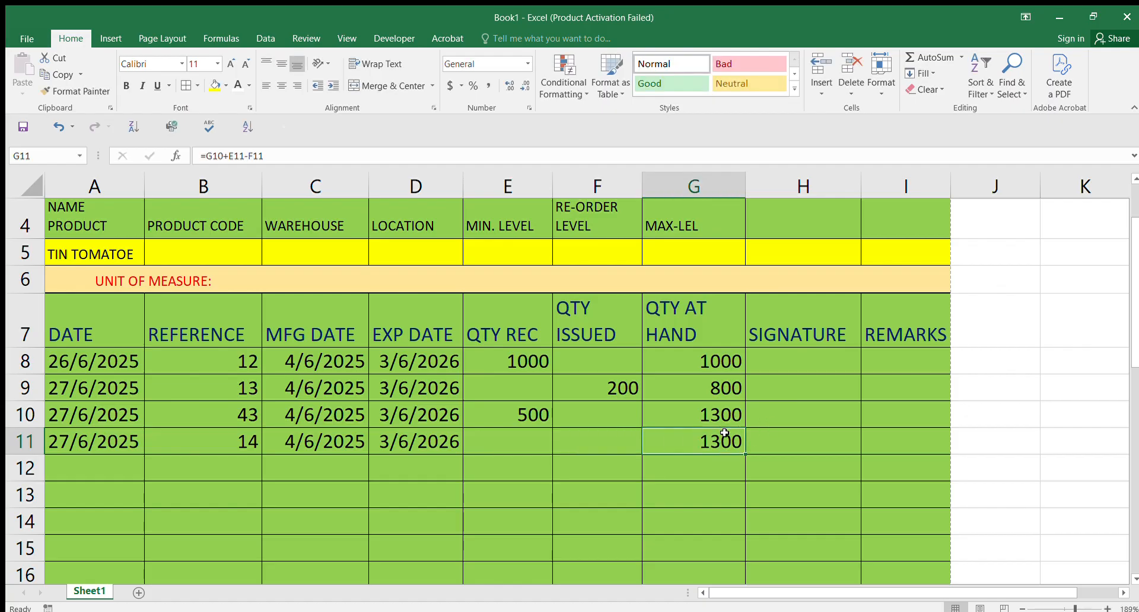
{"action": "key", "text": "BackSpace"}
{"action": "left_click", "coordinate": [741, 484]}
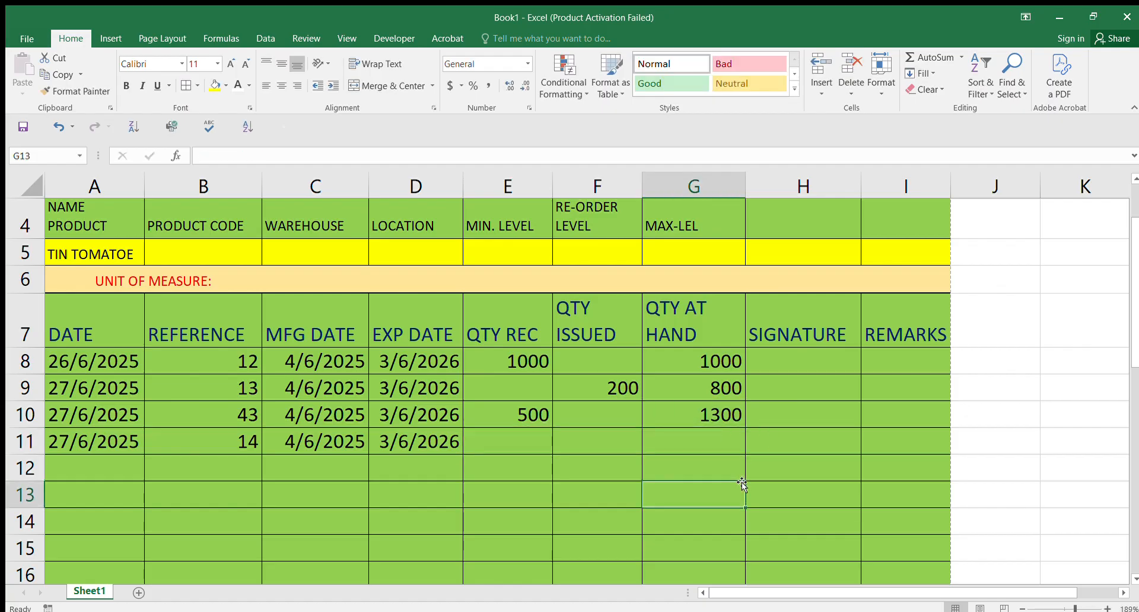
Fill the quantity at hand formula from G10 into G11, and enter 700 as the quantity issued in F11.
{"action": "left_click", "coordinate": [712, 416]}
{"action": "left_click_drag", "start_coordinate": [746, 440], "coordinate": [748, 459]}
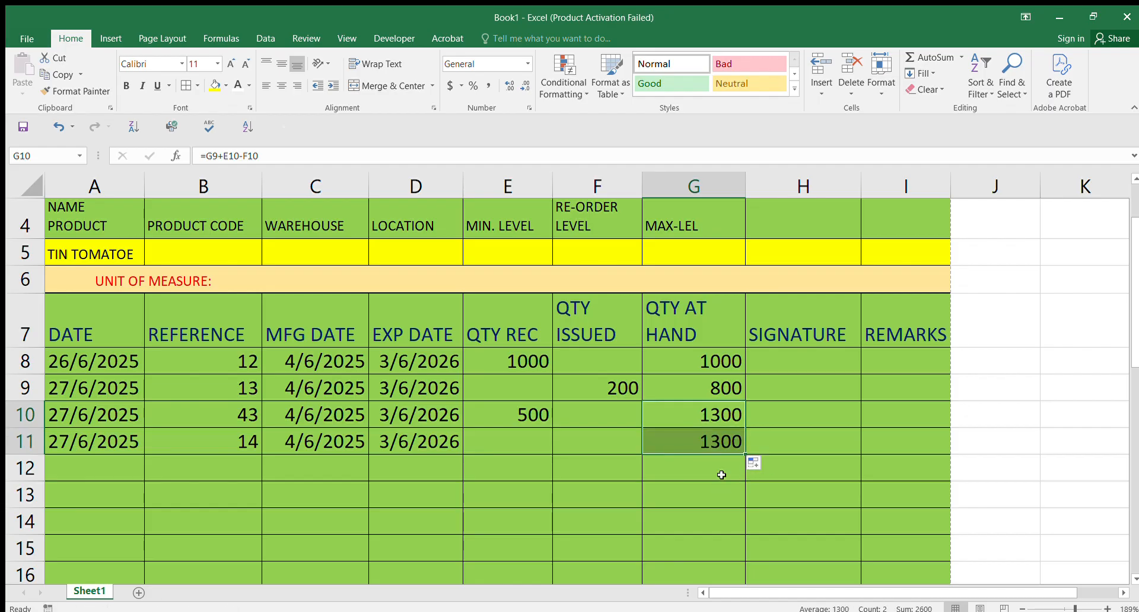
{"action": "left_click", "coordinate": [580, 443]}
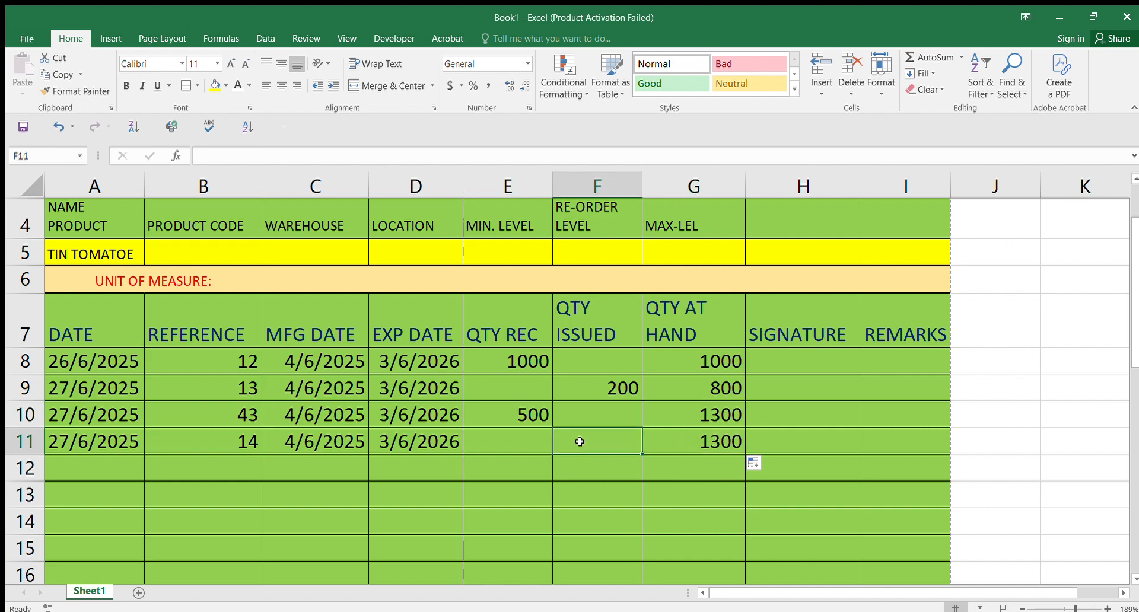
{"action": "type", "text": "700"}
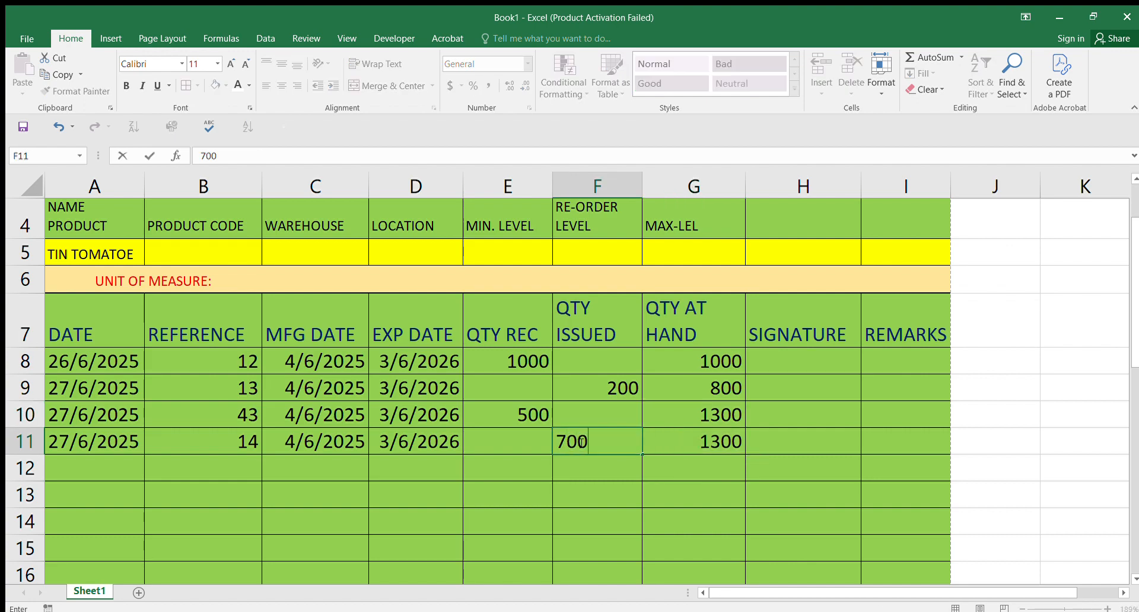
{"action": "key", "text": "Return"}
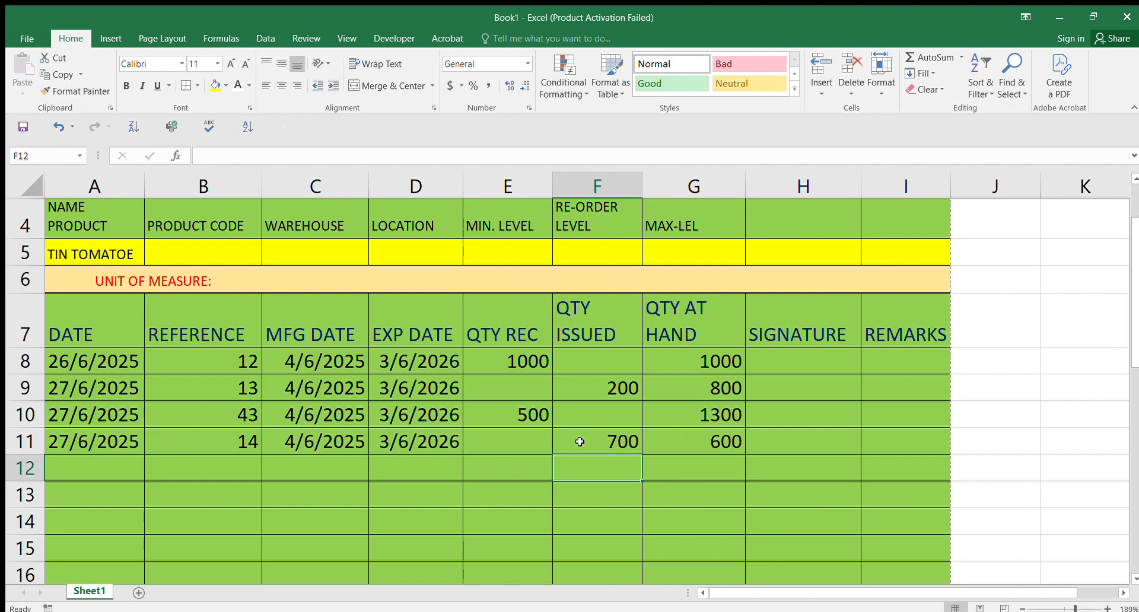